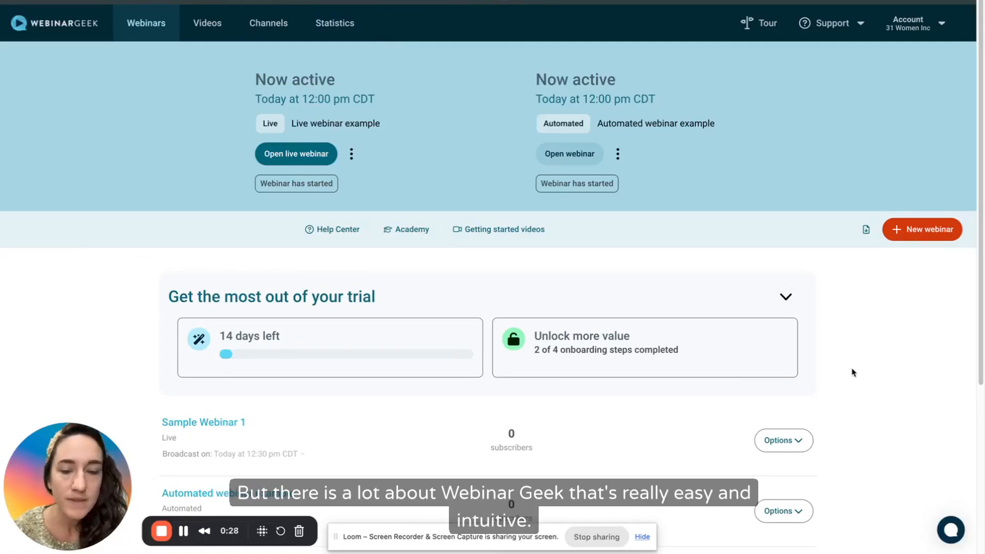
{"action": "scroll", "coordinate": [853, 372], "scroll_direction": "down", "scroll_amount": 2}
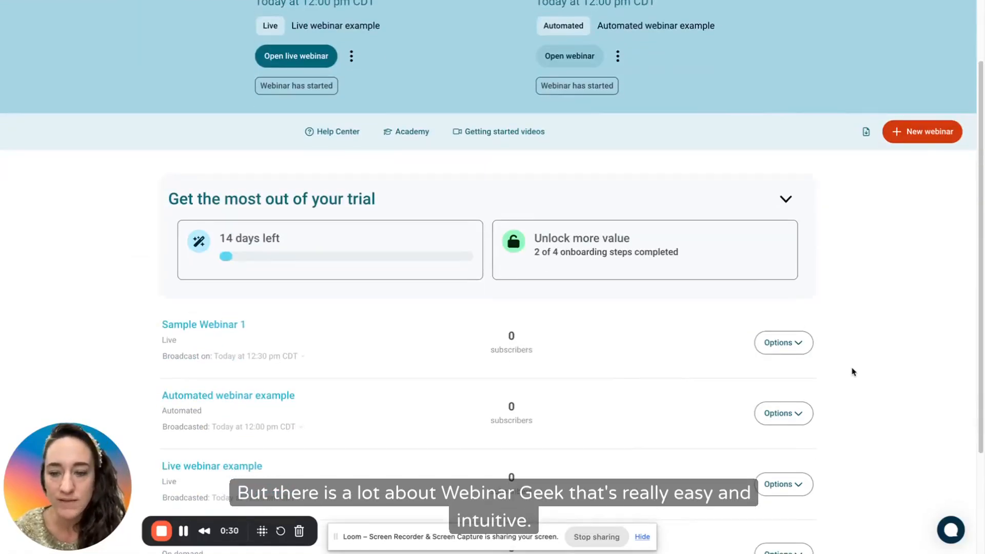
{"action": "scroll", "coordinate": [821, 290], "scroll_direction": "up", "scroll_amount": 2}
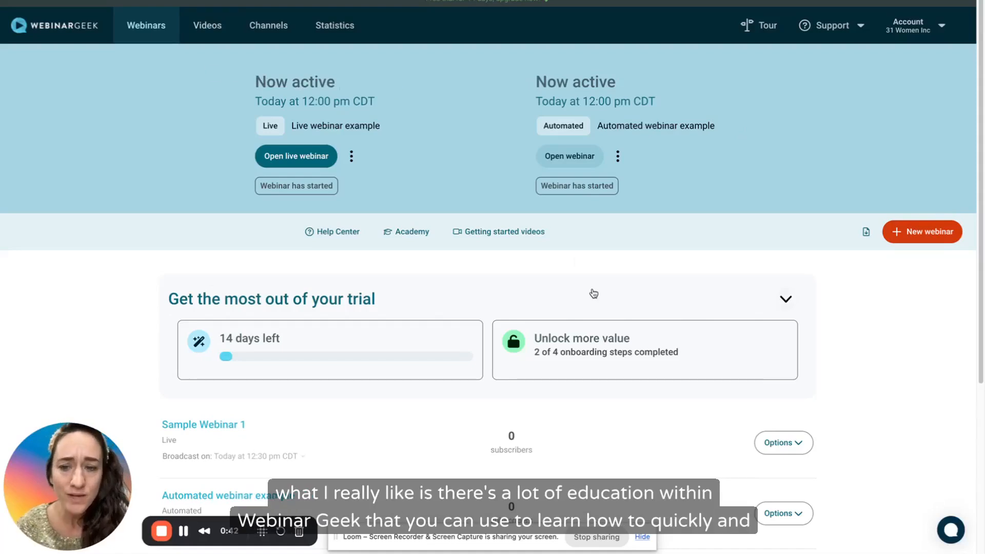
{"action": "scroll", "coordinate": [702, 148], "scroll_direction": "down", "scroll_amount": 1}
{"action": "scroll", "coordinate": [728, 101], "scroll_direction": "up", "scroll_amount": 1}
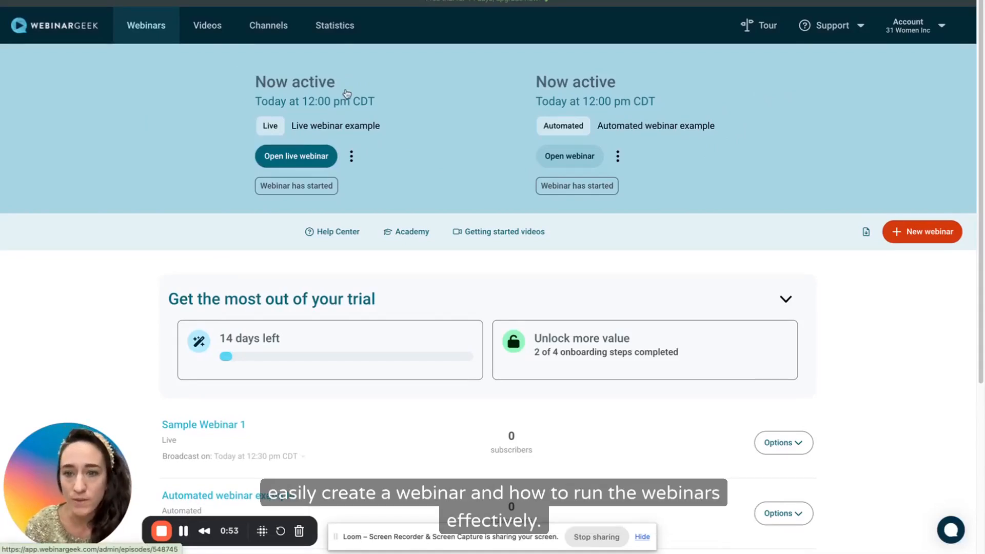
Go through all four cards of the webinar overview's product tour and close it
{"action": "left_click", "coordinate": [758, 26]}
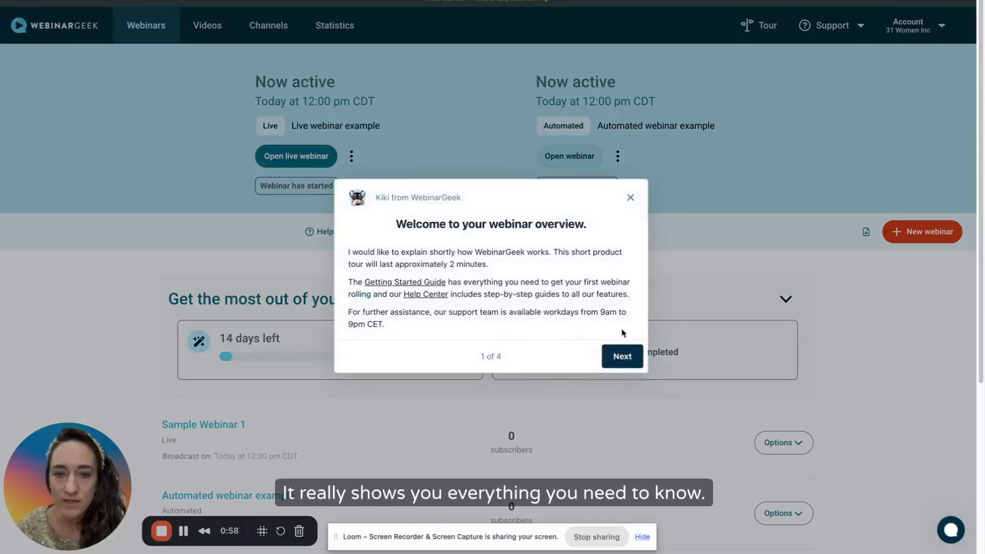
{"action": "left_click", "coordinate": [608, 364]}
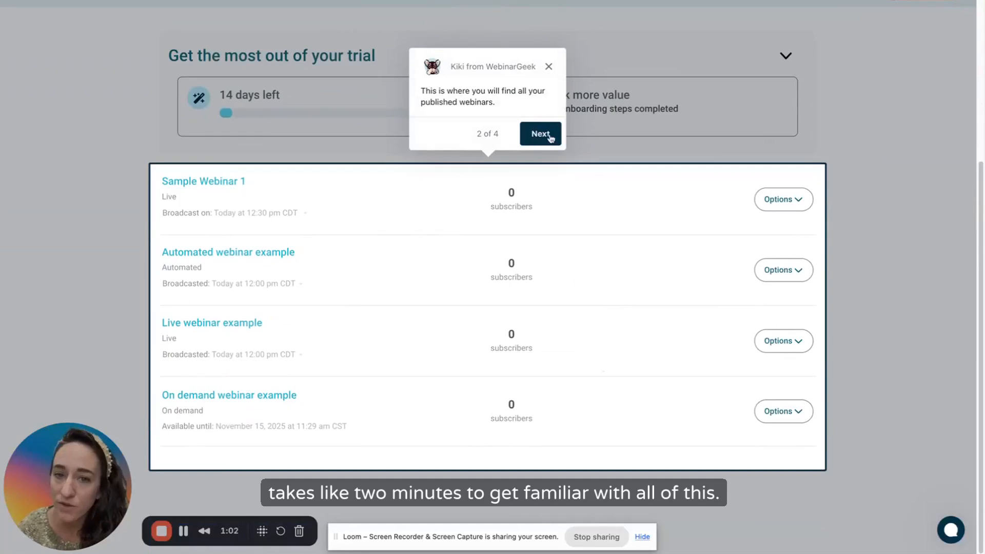
{"action": "left_click", "coordinate": [548, 140]}
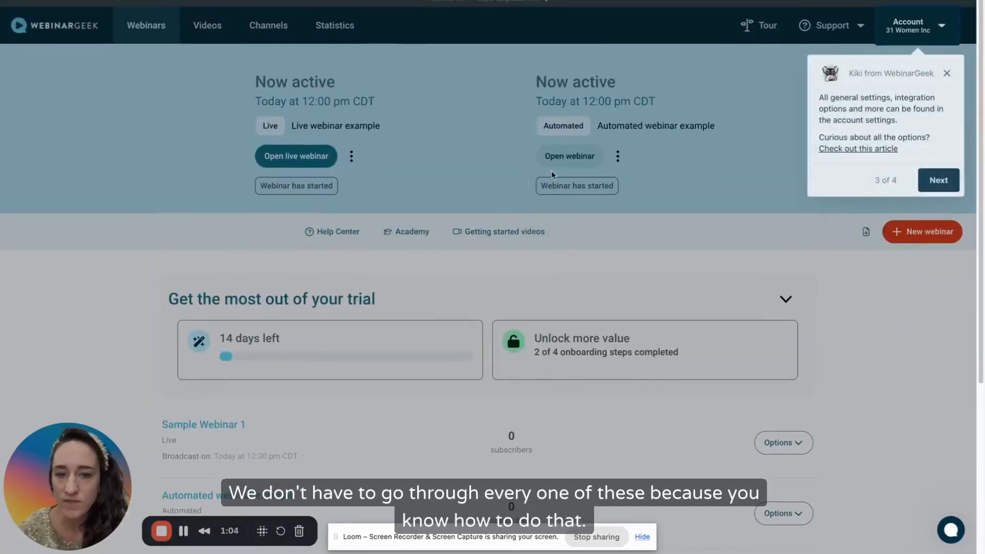
{"action": "left_click", "coordinate": [948, 189]}
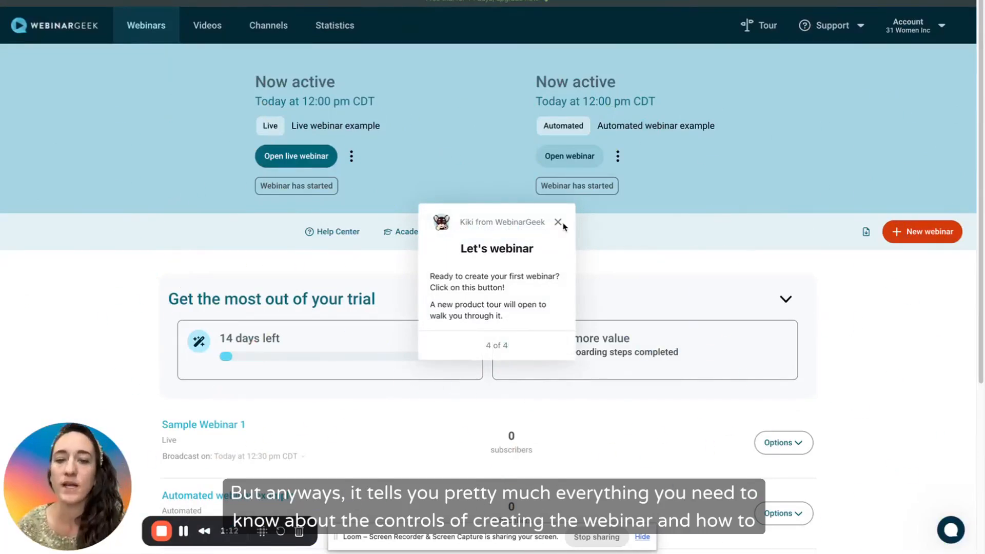
{"action": "left_click", "coordinate": [557, 222]}
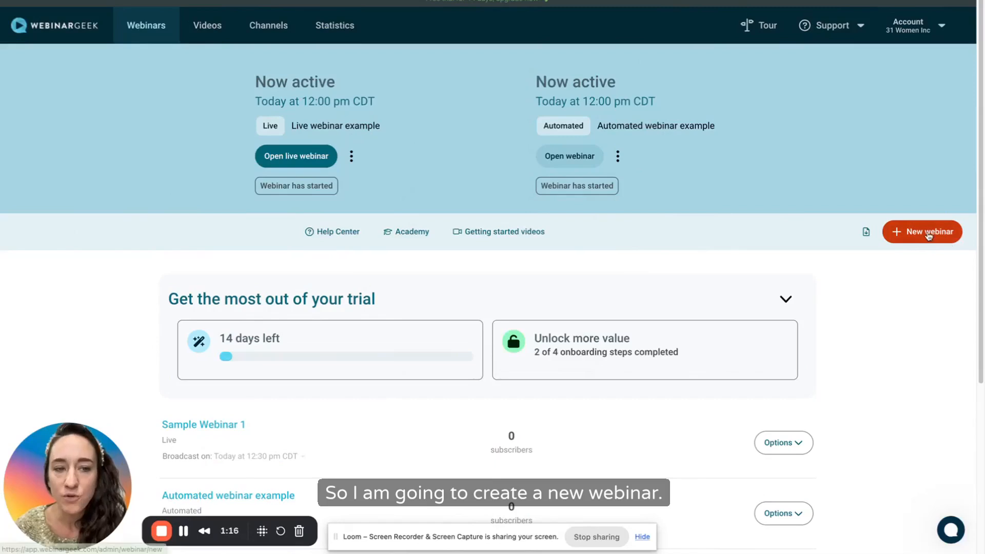
Start a new live webinar and configure its stage as an interactive session
{"action": "left_click", "coordinate": [928, 236]}
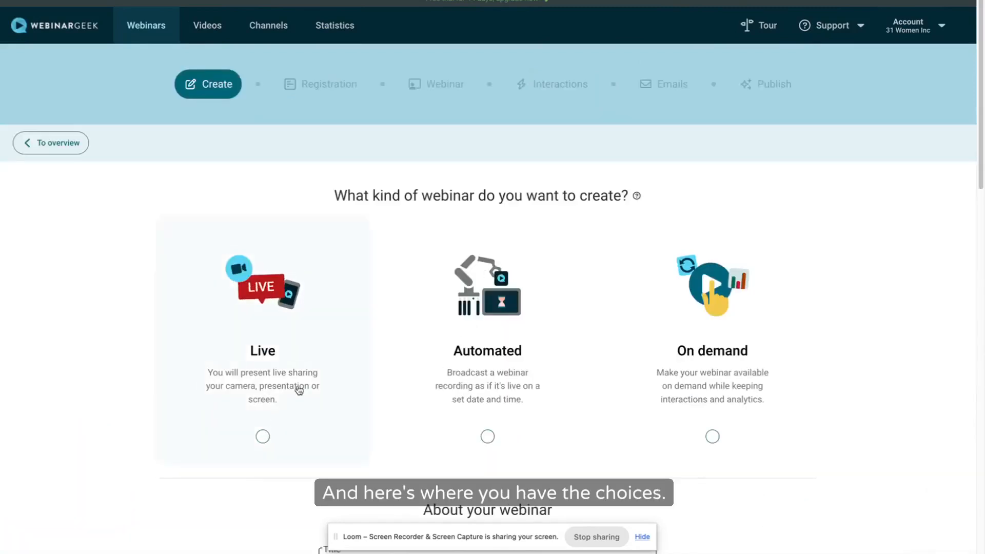
{"action": "scroll", "coordinate": [297, 387], "scroll_direction": "down", "scroll_amount": 4}
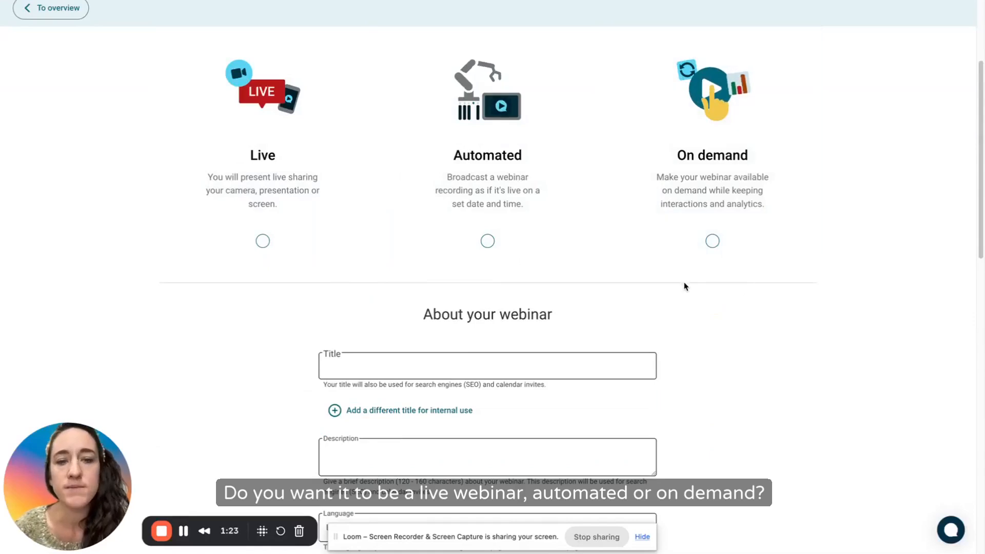
{"action": "left_click", "coordinate": [262, 242]}
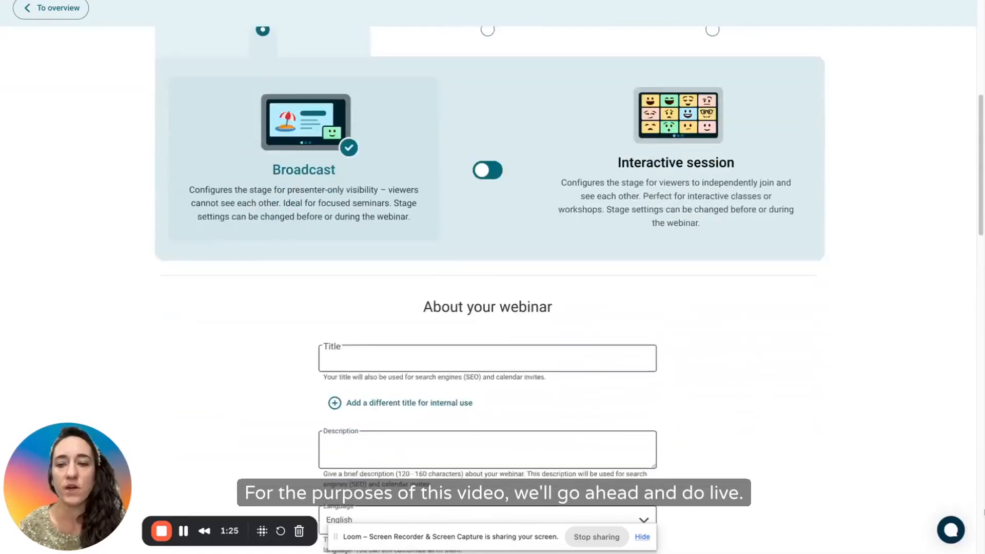
{"action": "scroll", "coordinate": [594, 299], "scroll_direction": "up", "scroll_amount": 1}
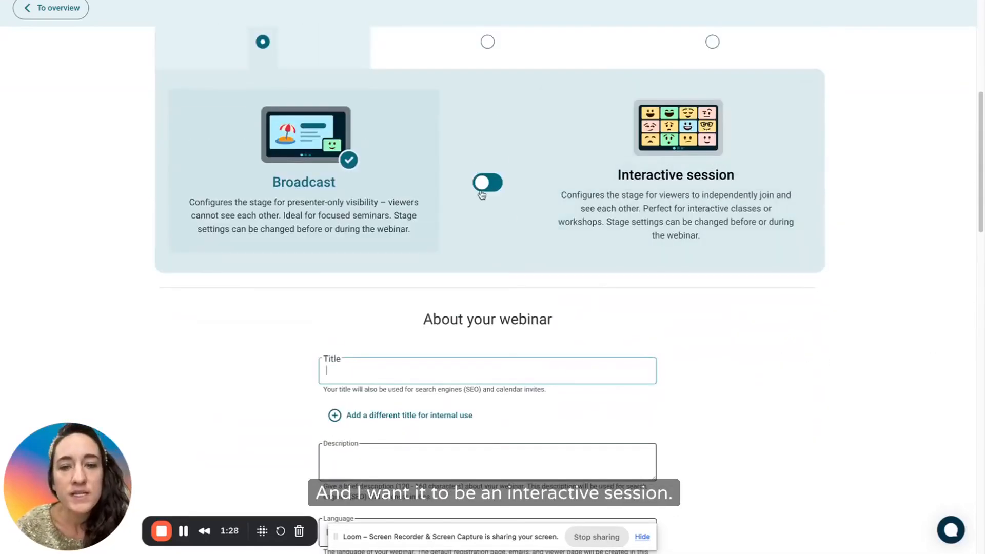
{"action": "left_click", "coordinate": [484, 184]}
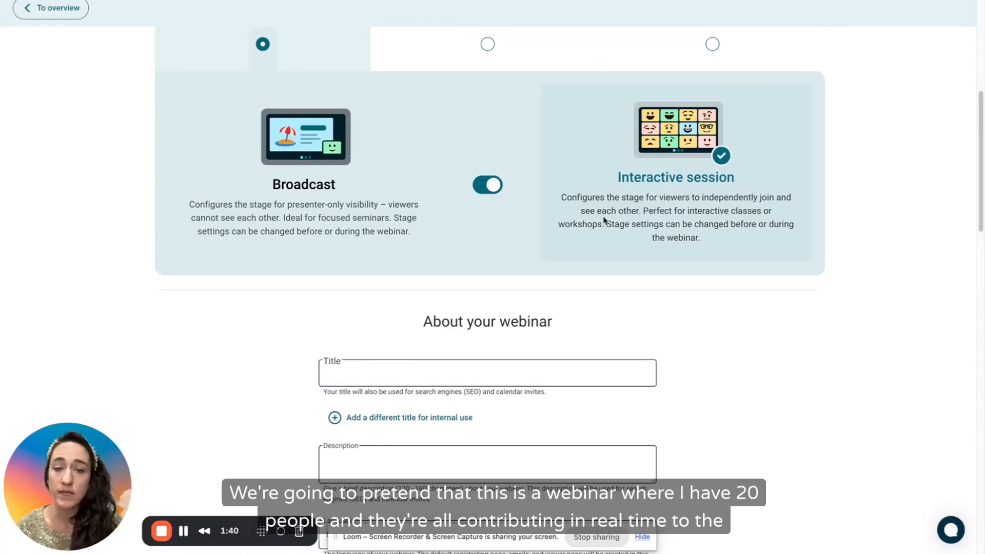
Title the webinar "Sample Webinar 2" and enter the description "We are going to review the things we discussed last time."
{"action": "left_click", "coordinate": [465, 371]}
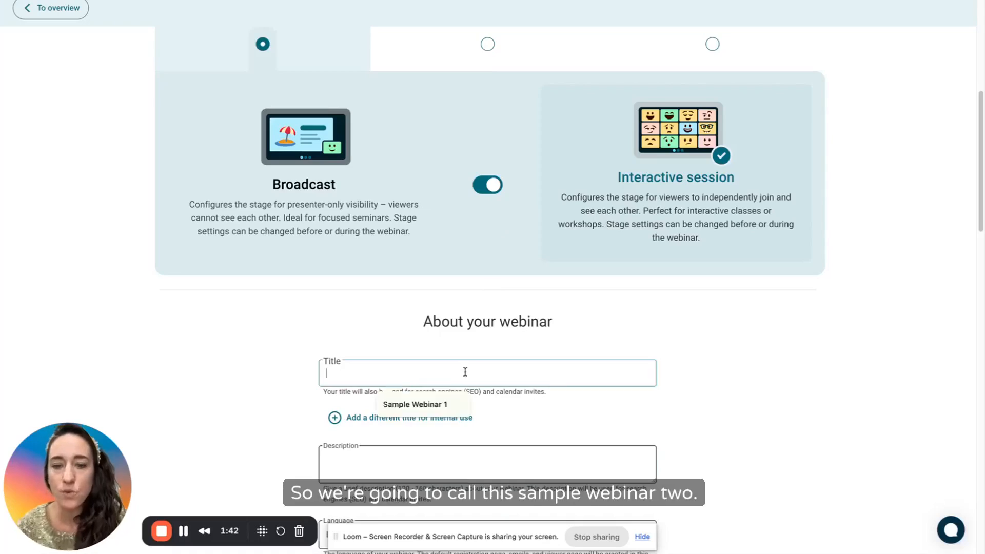
{"action": "type", "text": "Sample Web"}
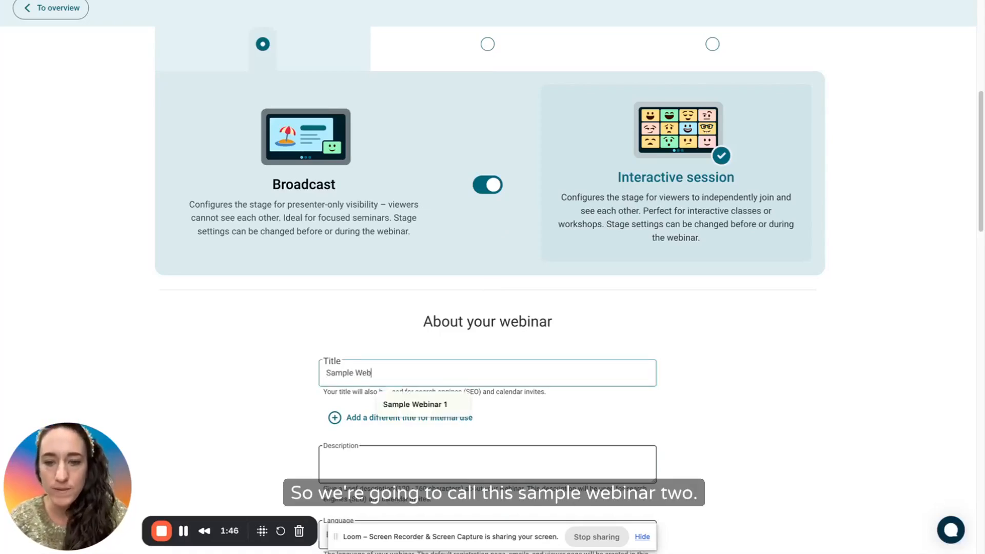
{"action": "type", "text": "i"}
{"action": "type", "text": "nar 2"}
{"action": "left_click", "coordinate": [446, 462]}
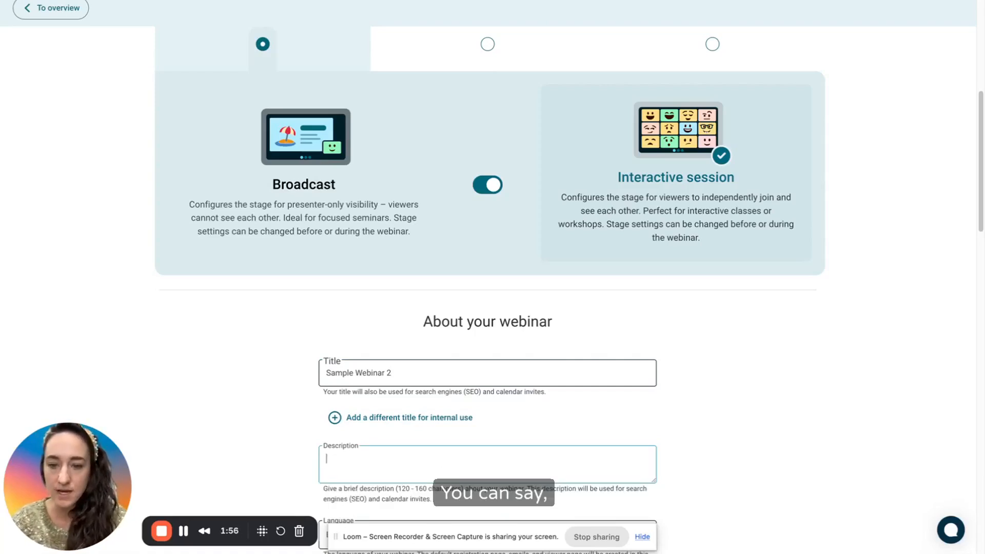
{"action": "type", "text": "We are going to review the things we discussed last tim"}
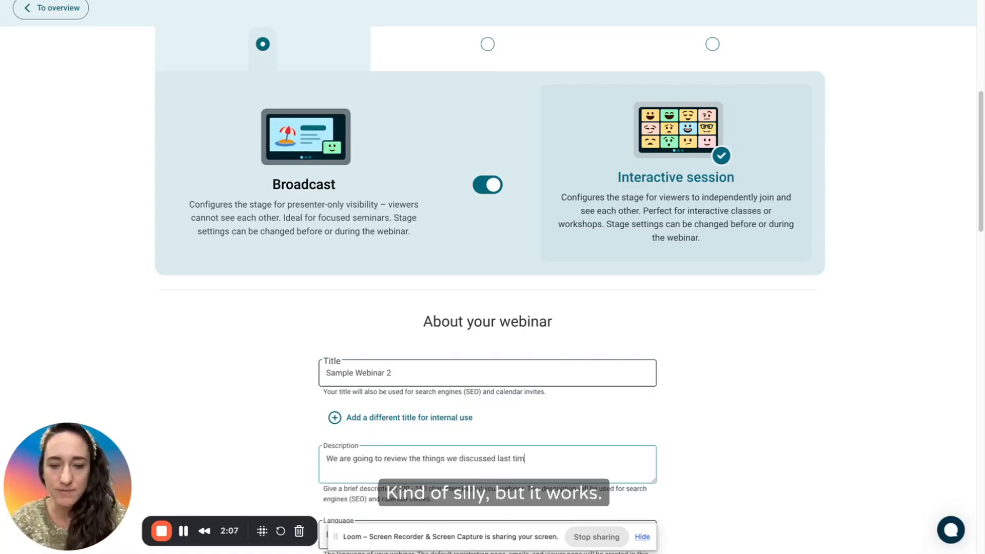
{"action": "type", "text": "e."}
Set the webinar's estimated duration to 30 minutes
{"action": "scroll", "coordinate": [908, 376], "scroll_direction": "down", "scroll_amount": 4}
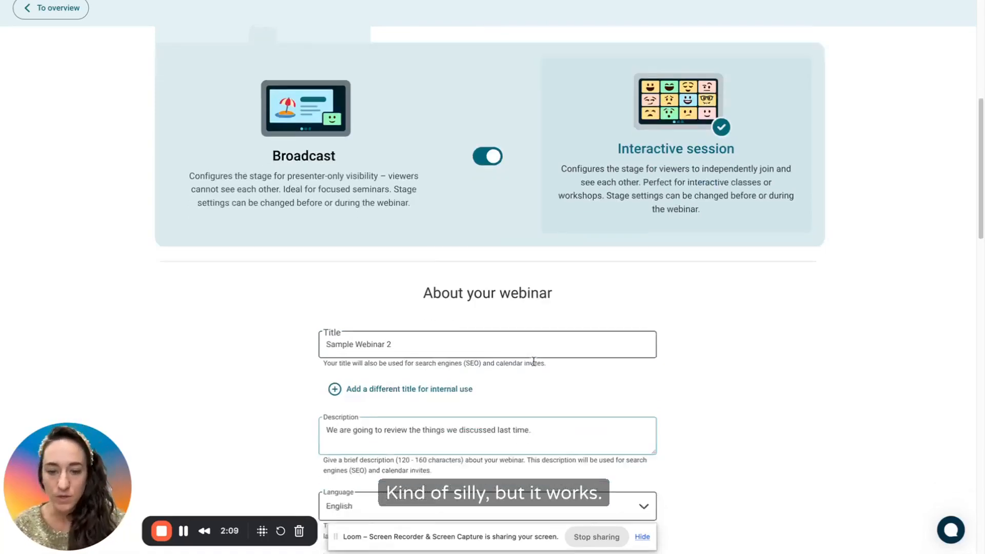
{"action": "left_click", "coordinate": [331, 383]}
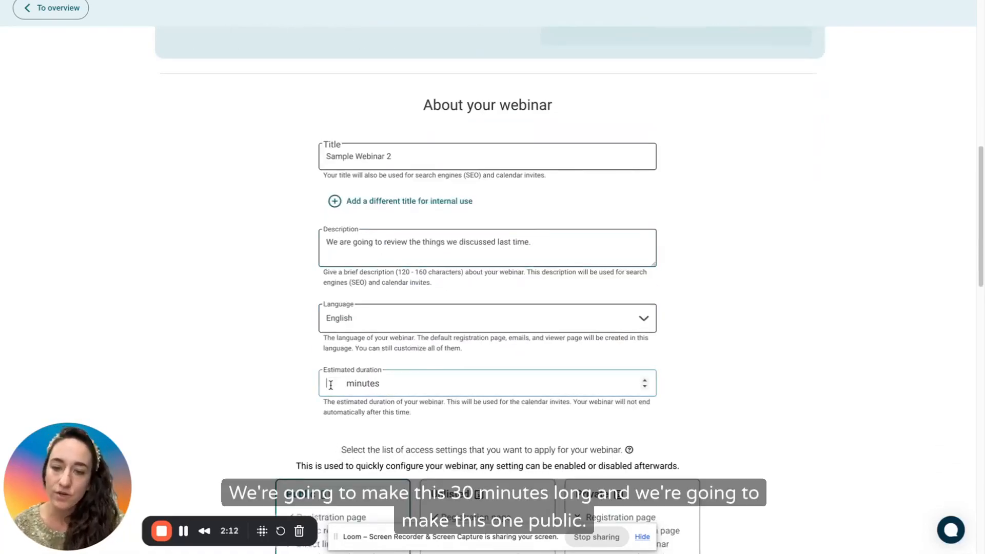
{"action": "type", "text": "30"}
Set the broadcast's exact date and time to 1 November 2025 at 12:30 PM
{"action": "scroll", "coordinate": [331, 384], "scroll_direction": "down", "scroll_amount": 4}
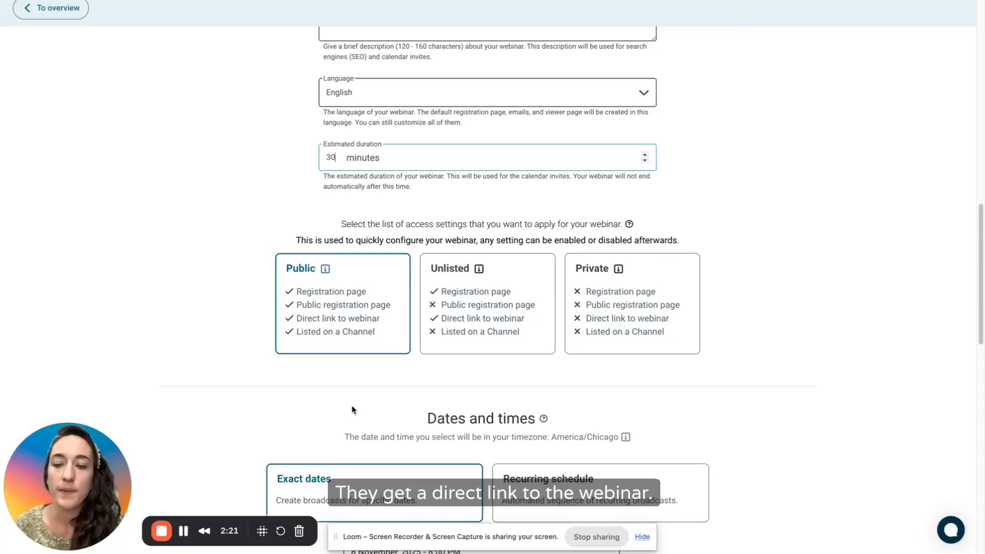
{"action": "scroll", "coordinate": [348, 411], "scroll_direction": "down", "scroll_amount": 1}
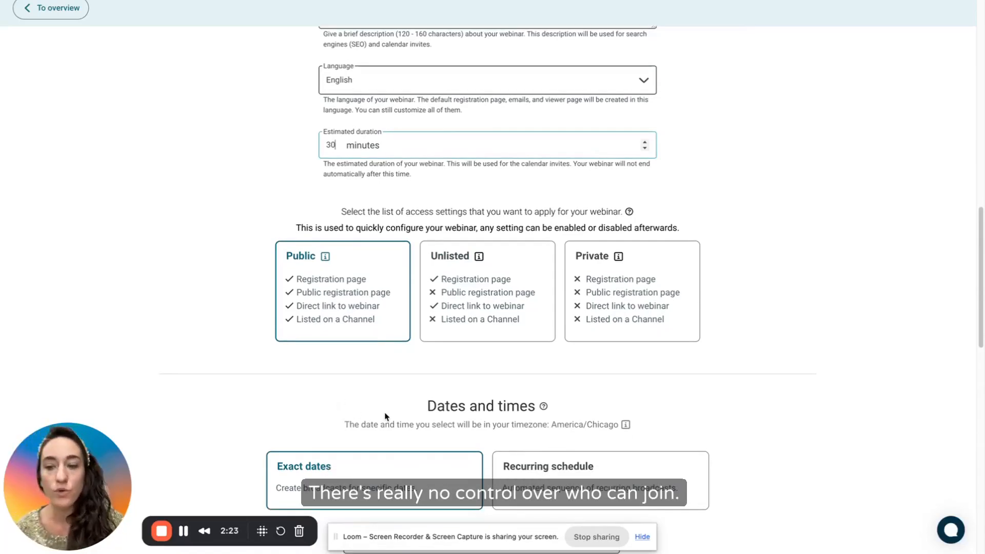
{"action": "scroll", "coordinate": [384, 290], "scroll_direction": "down", "scroll_amount": 4}
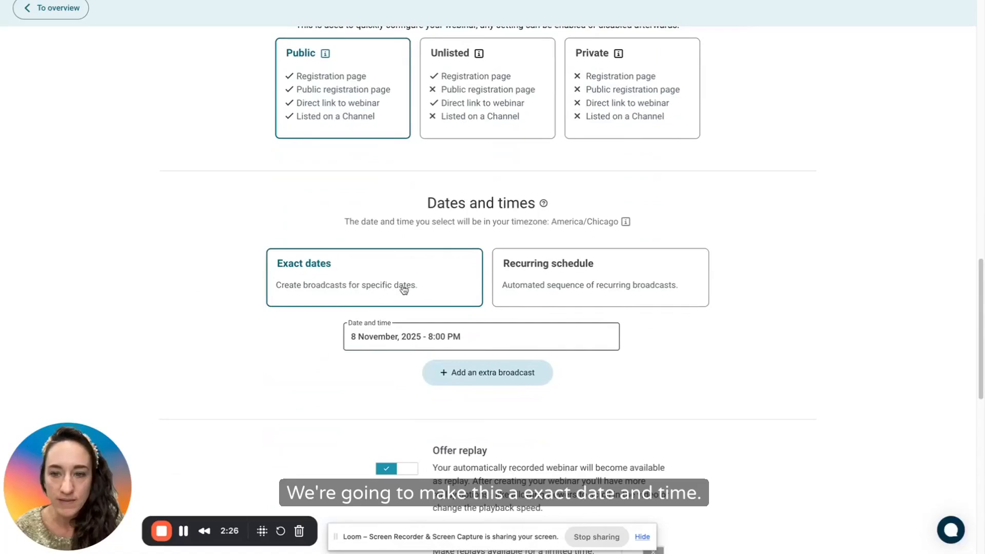
{"action": "left_click", "coordinate": [518, 347]}
{"action": "left_click", "coordinate": [508, 400]}
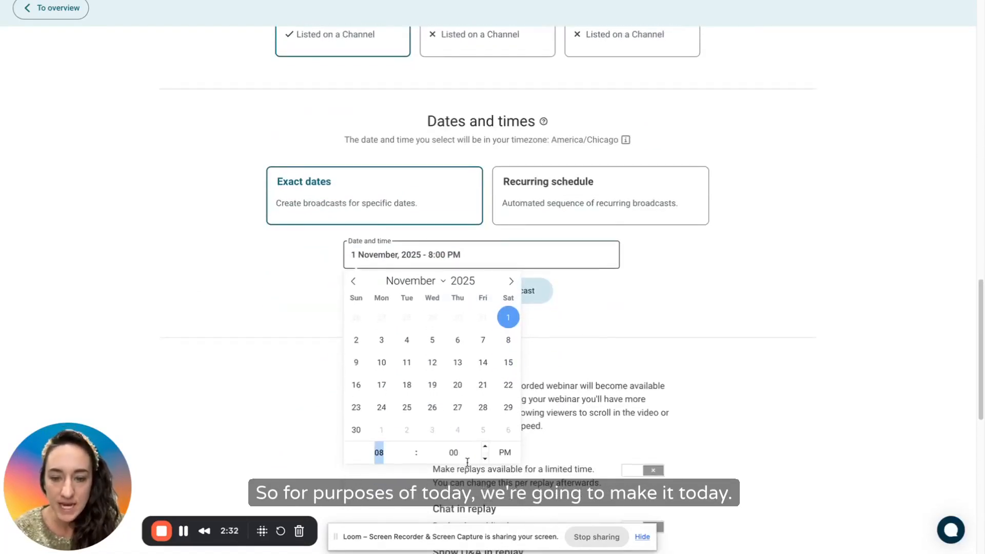
{"action": "left_click", "coordinate": [385, 452]}
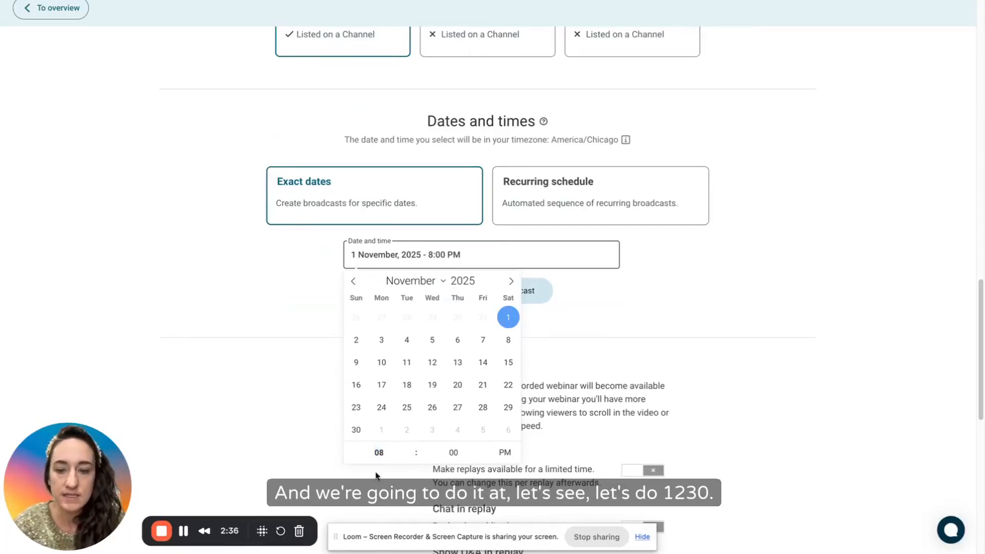
{"action": "left_click", "coordinate": [381, 453]}
{"action": "type", "text": "12"}
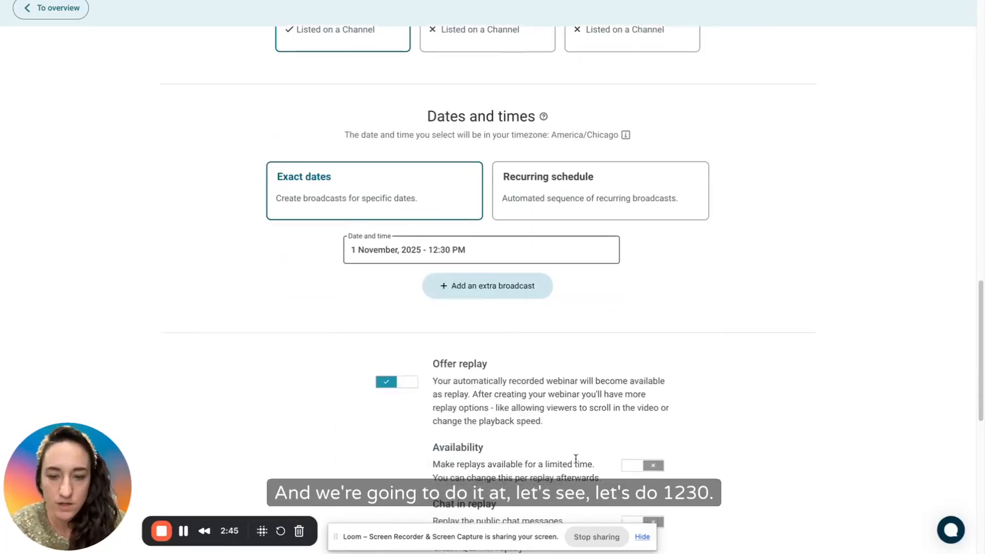
Limit the replay's availability to 3 days after the webinar and enable public chat messages in the replay
{"action": "scroll", "coordinate": [576, 457], "scroll_direction": "down", "scroll_amount": 2}
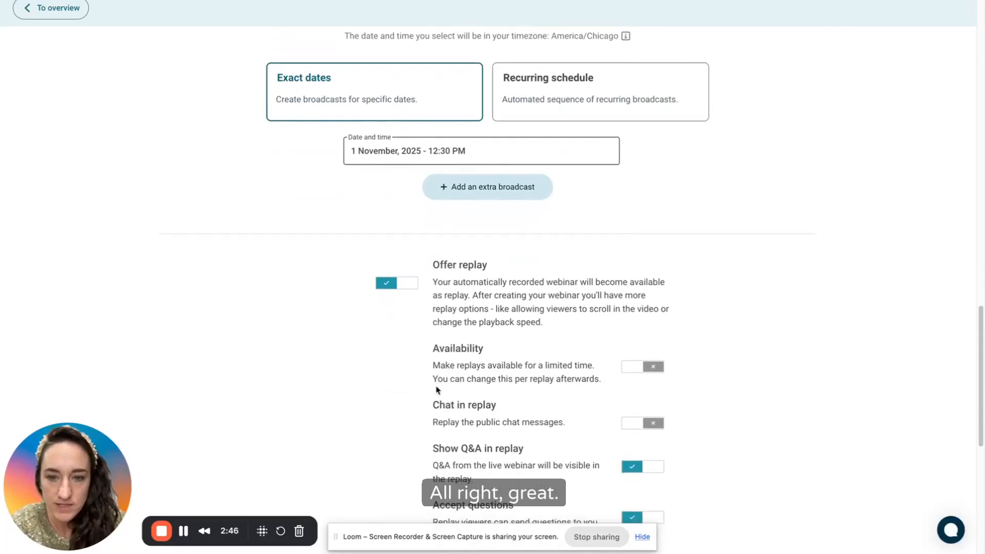
{"action": "scroll", "coordinate": [437, 390], "scroll_direction": "down", "scroll_amount": 2}
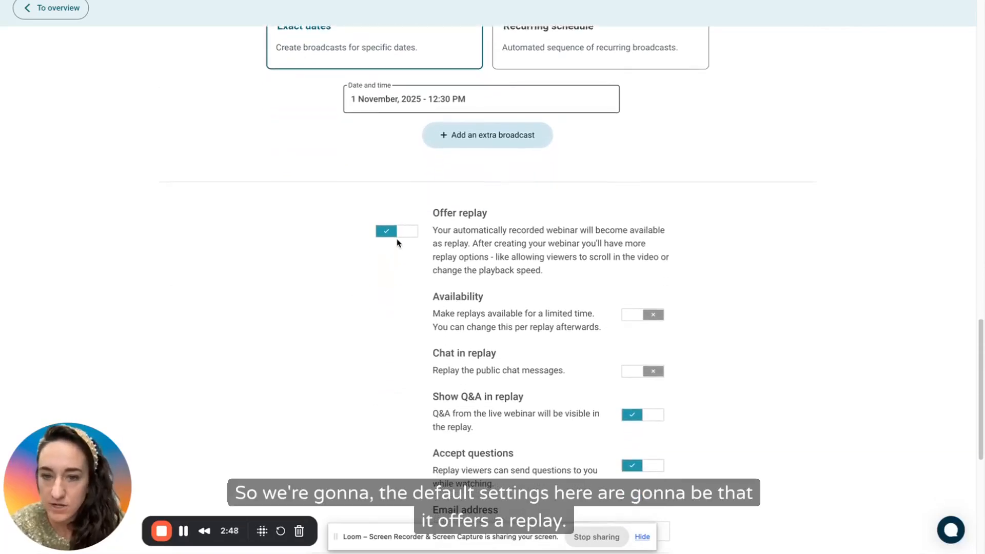
{"action": "scroll", "coordinate": [410, 221], "scroll_direction": "down", "scroll_amount": 4}
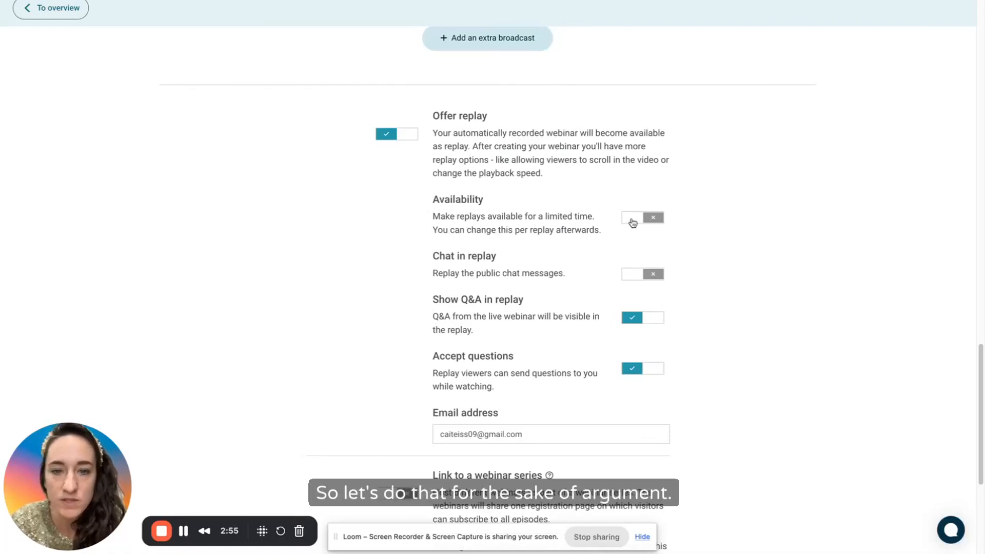
{"action": "left_click", "coordinate": [654, 218]}
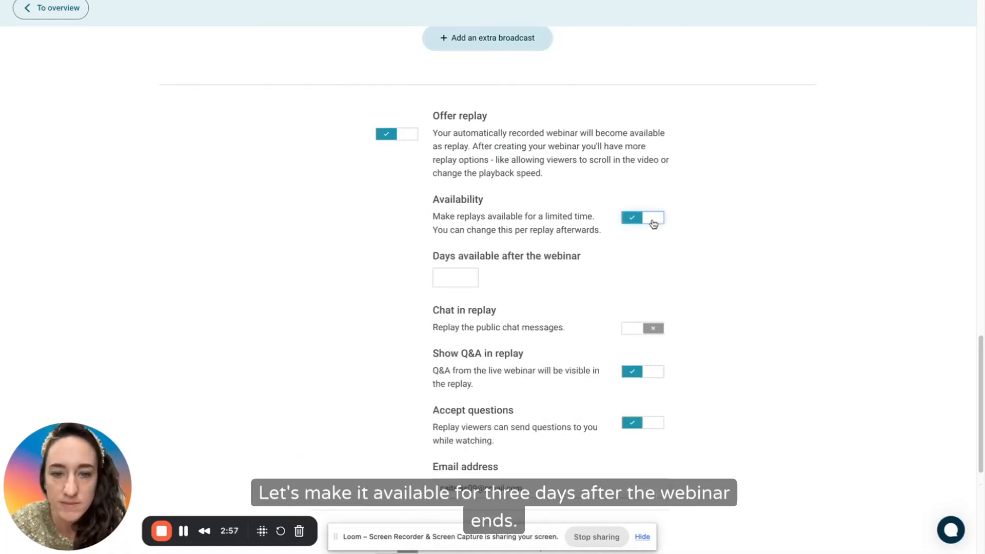
{"action": "left_click", "coordinate": [458, 282]}
{"action": "type", "text": "3"}
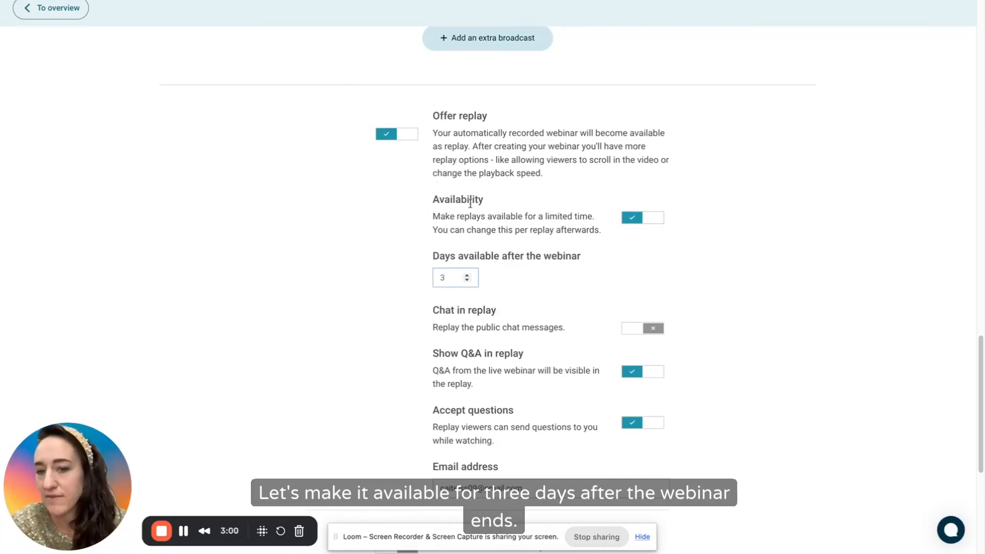
{"action": "left_click", "coordinate": [641, 332]}
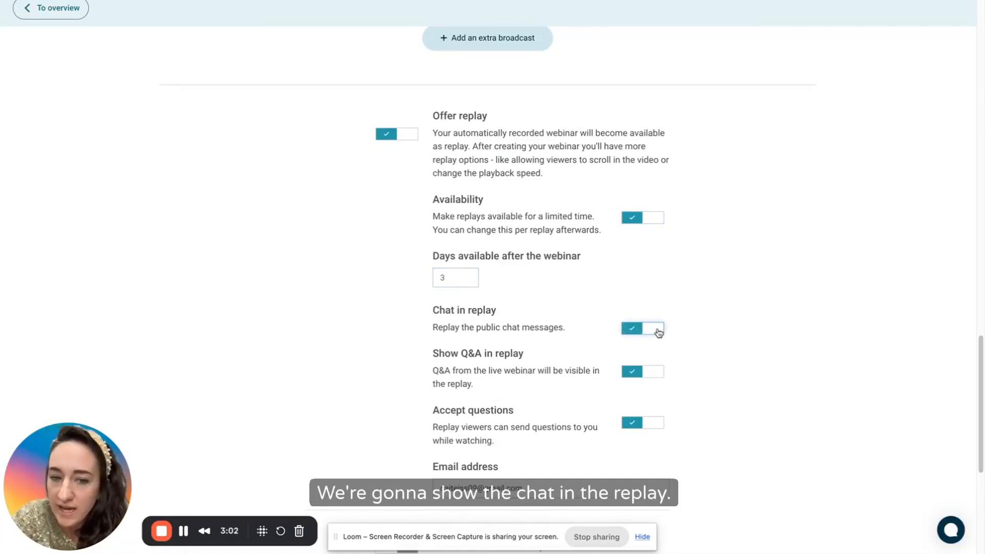
Review the remaining replay question settings and the options for linking a webinar series and copying data
{"action": "scroll", "coordinate": [658, 342], "scroll_direction": "down", "scroll_amount": 1}
{"action": "scroll", "coordinate": [657, 313], "scroll_direction": "down", "scroll_amount": 4}
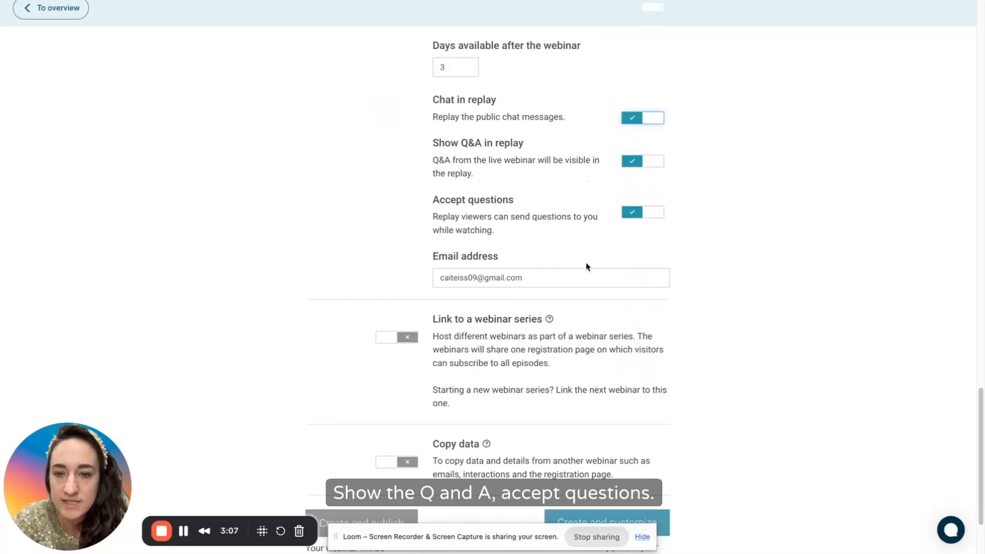
{"action": "scroll", "coordinate": [652, 369], "scroll_direction": "down", "scroll_amount": 2}
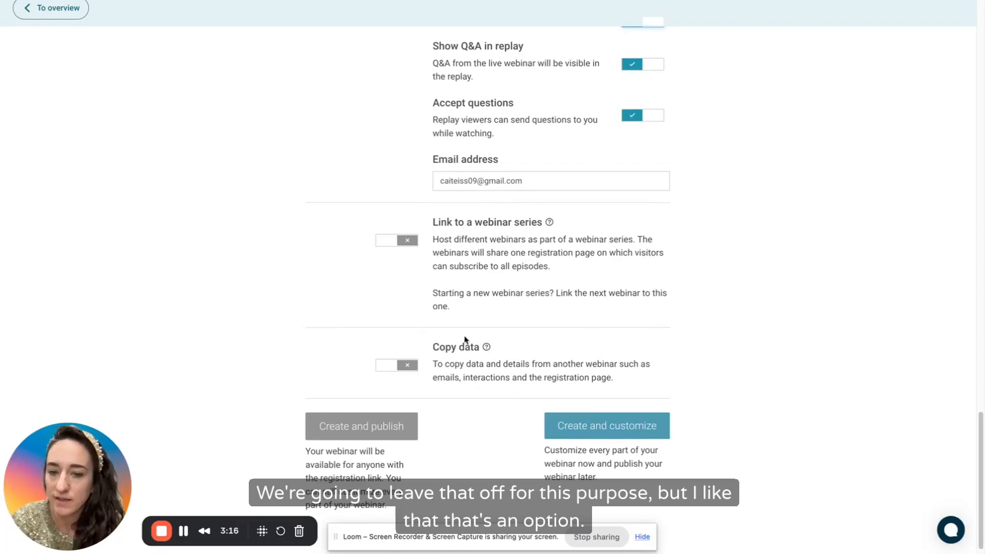
{"action": "scroll", "coordinate": [563, 356], "scroll_direction": "down", "scroll_amount": 1}
{"action": "scroll", "coordinate": [585, 356], "scroll_direction": "down", "scroll_amount": 1}
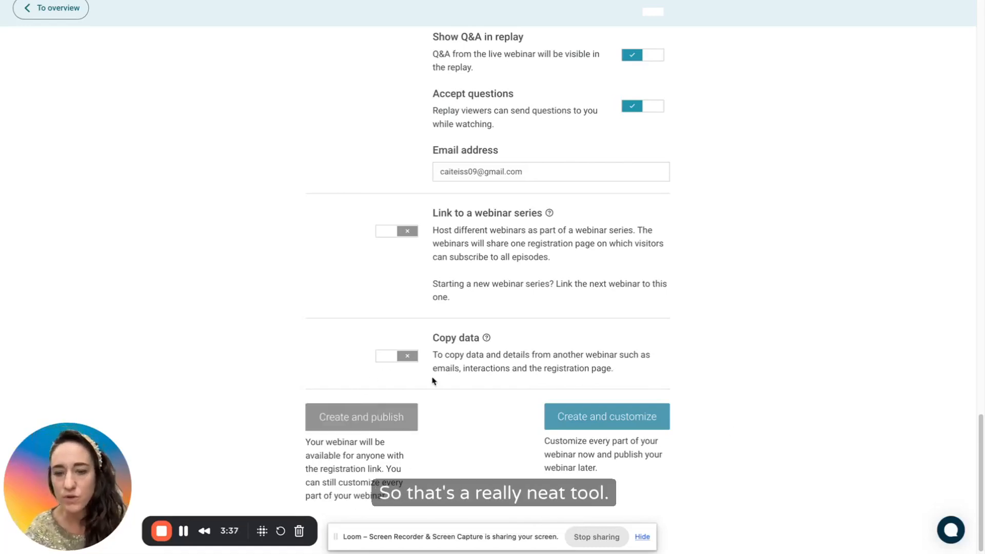
{"action": "scroll", "coordinate": [446, 400], "scroll_direction": "down", "scroll_amount": 1}
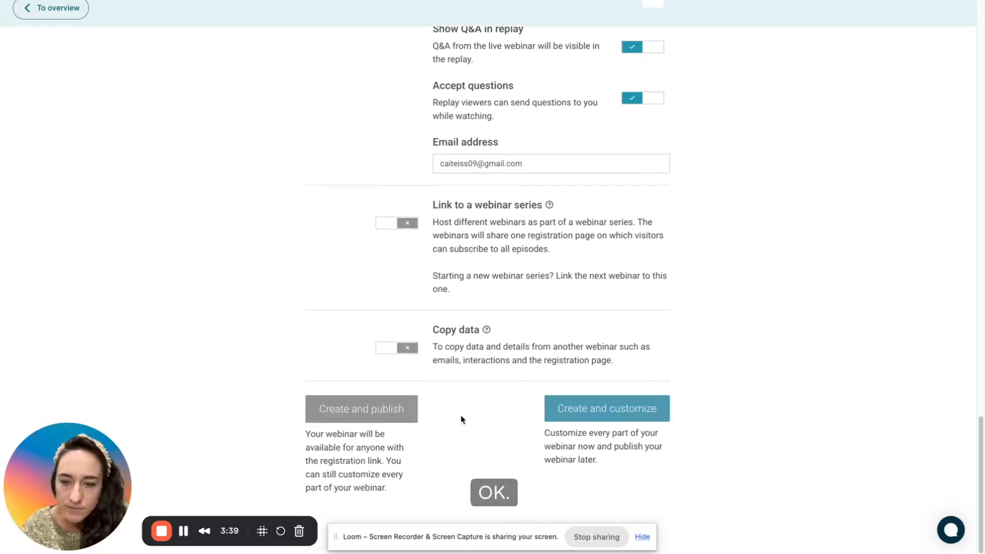
Create the webinar with the option to customize it before publishing, and view its registration page preview
{"action": "left_click", "coordinate": [601, 415]}
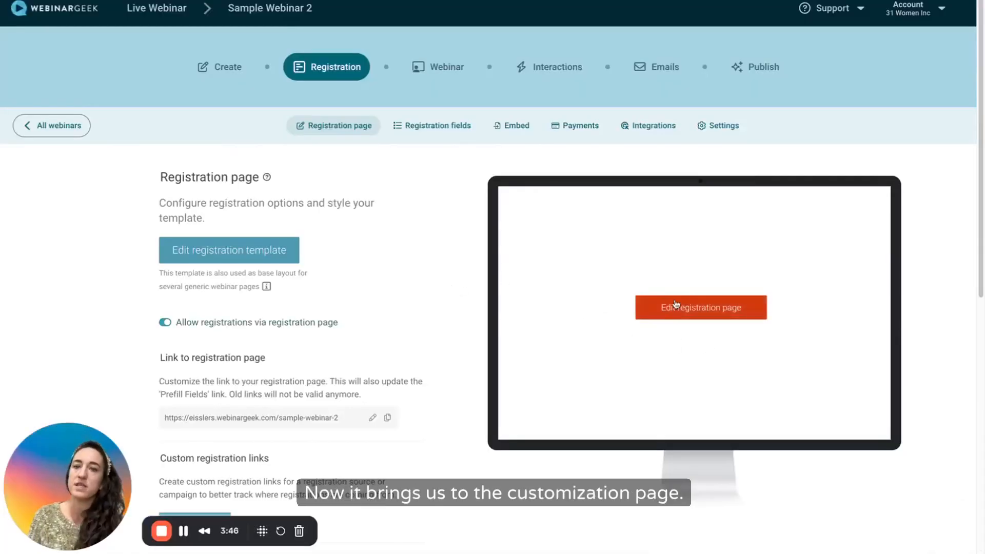
{"action": "left_click", "coordinate": [673, 303]}
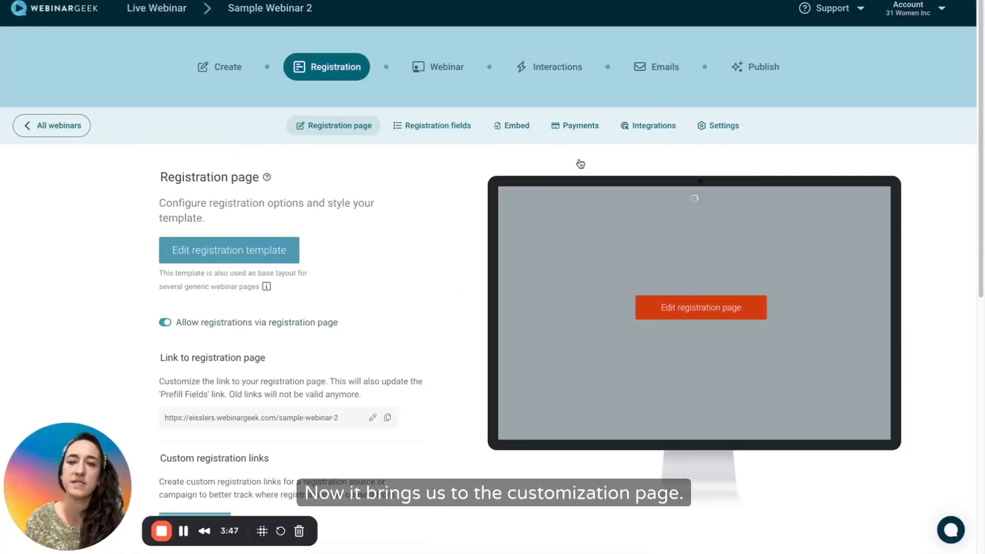
{"action": "scroll", "coordinate": [627, 265], "scroll_direction": "down", "scroll_amount": 1}
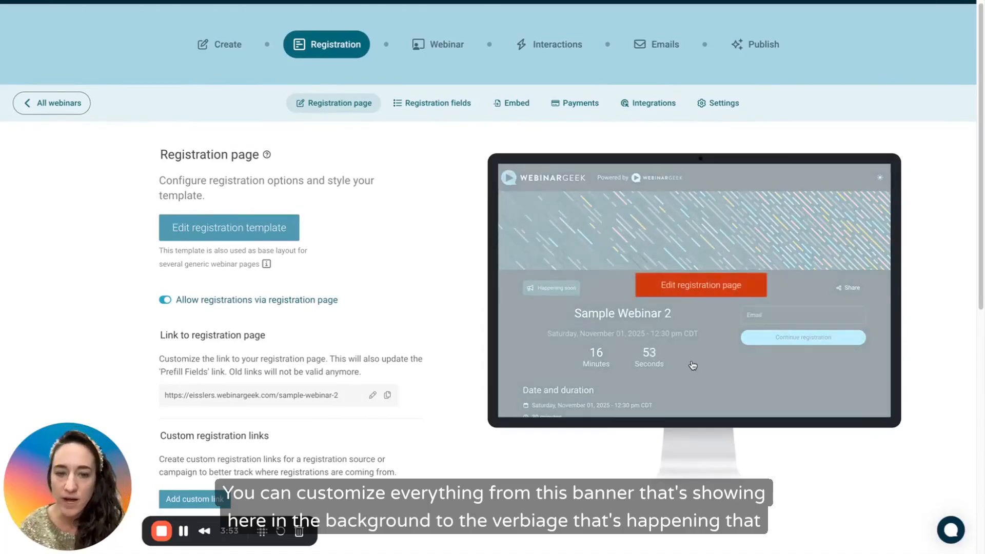
{"action": "scroll", "coordinate": [693, 358], "scroll_direction": "down", "scroll_amount": 2}
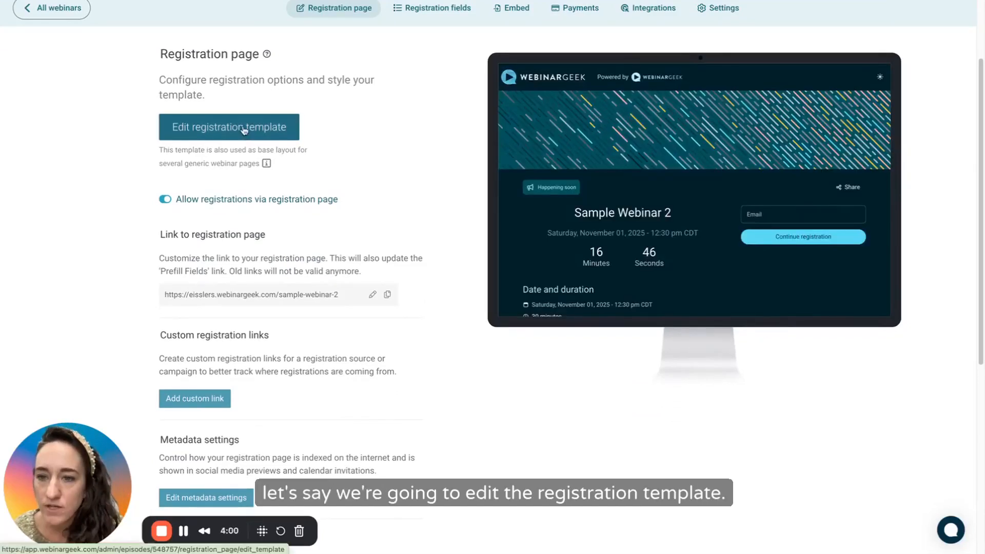
Open the registration template for editing and apply the custom theme with accent color #78CE99 and secondary color #0068F0
{"action": "left_click", "coordinate": [250, 129]}
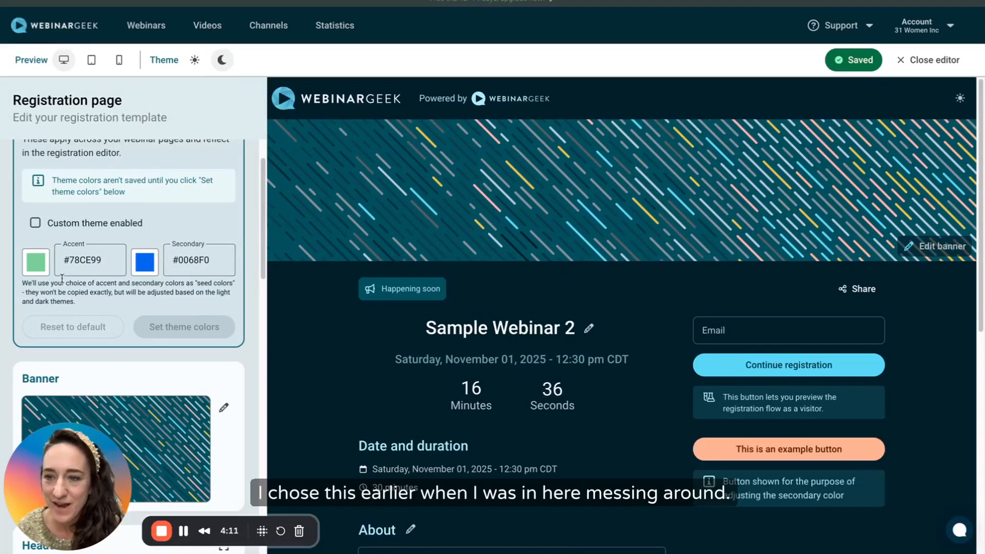
{"action": "left_click", "coordinate": [48, 228]}
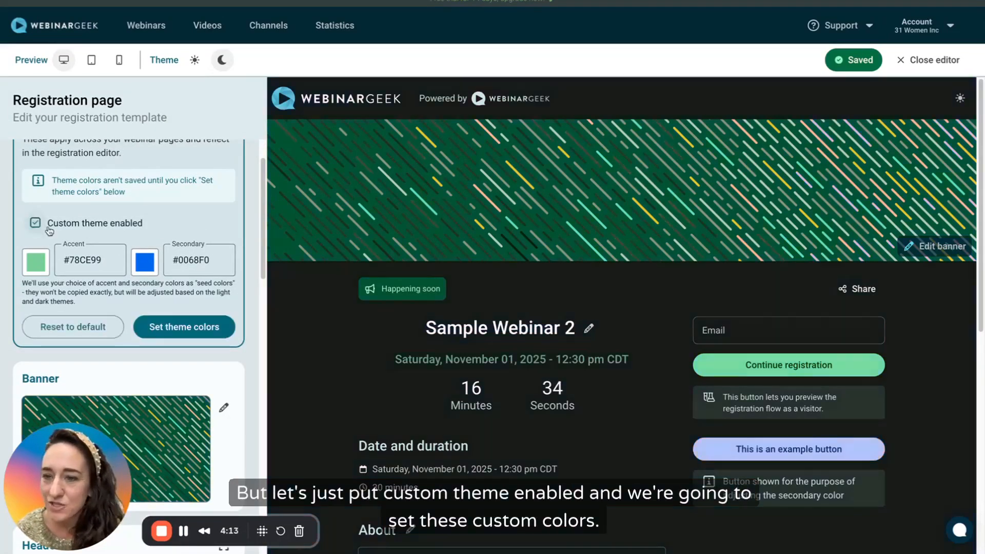
{"action": "left_click", "coordinate": [195, 337]}
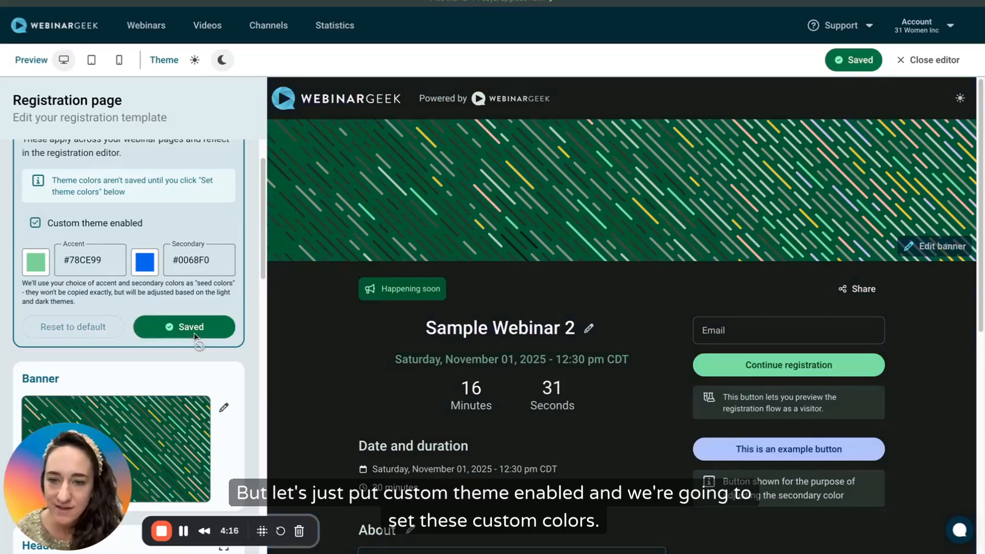
Examine the title, date and duration, About description, agenda and presenter sections of the registration page preview
{"action": "scroll", "coordinate": [753, 327], "scroll_direction": "down", "scroll_amount": 2}
{"action": "scroll", "coordinate": [765, 315], "scroll_direction": "up", "scroll_amount": 2}
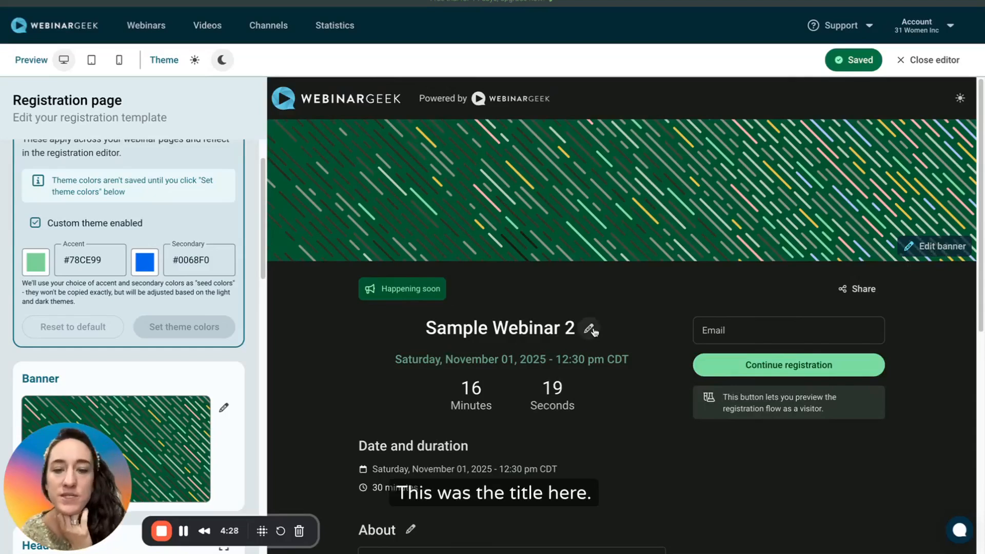
{"action": "scroll", "coordinate": [622, 350], "scroll_direction": "down", "scroll_amount": 2}
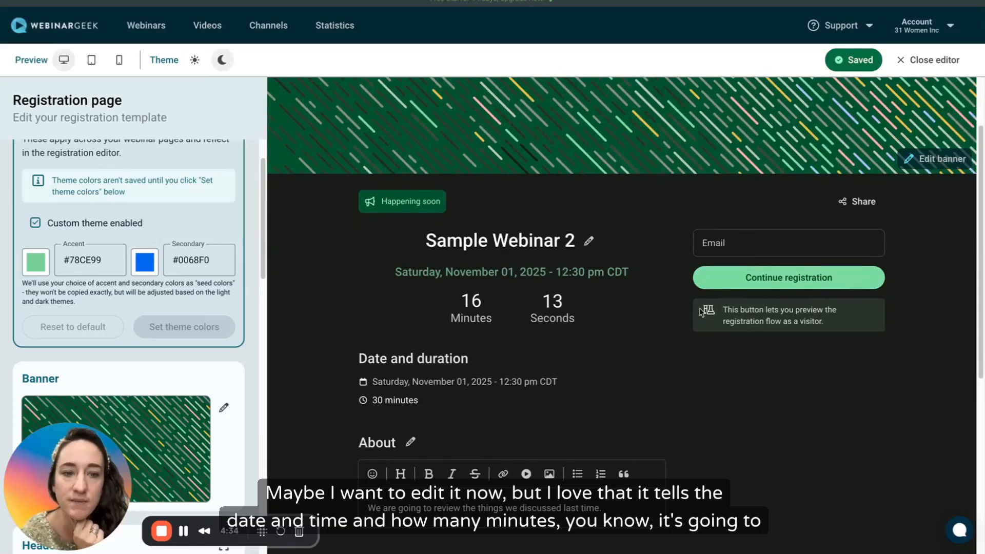
{"action": "scroll", "coordinate": [698, 443], "scroll_direction": "down", "scroll_amount": 2}
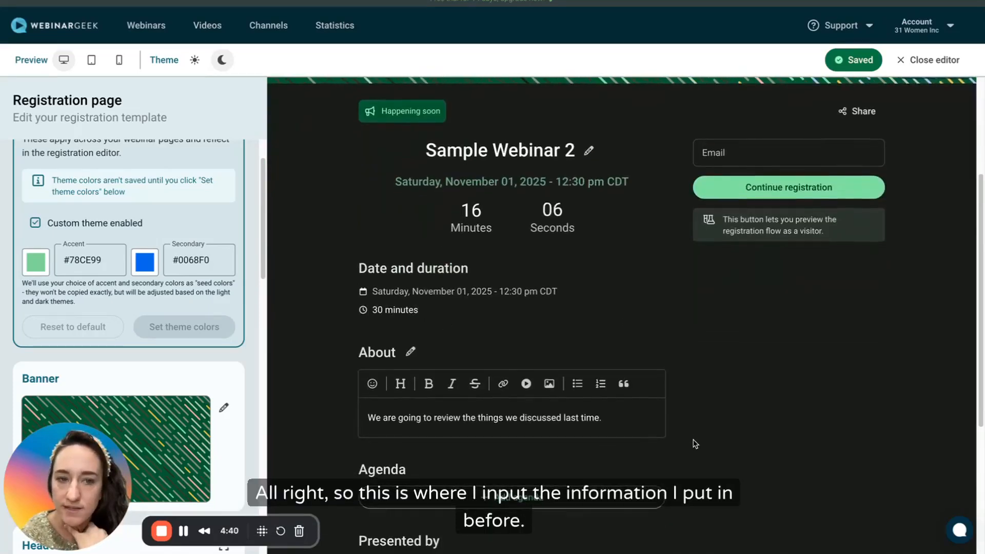
{"action": "scroll", "coordinate": [693, 441], "scroll_direction": "down", "scroll_amount": 1}
{"action": "scroll", "coordinate": [659, 417], "scroll_direction": "down", "scroll_amount": 2}
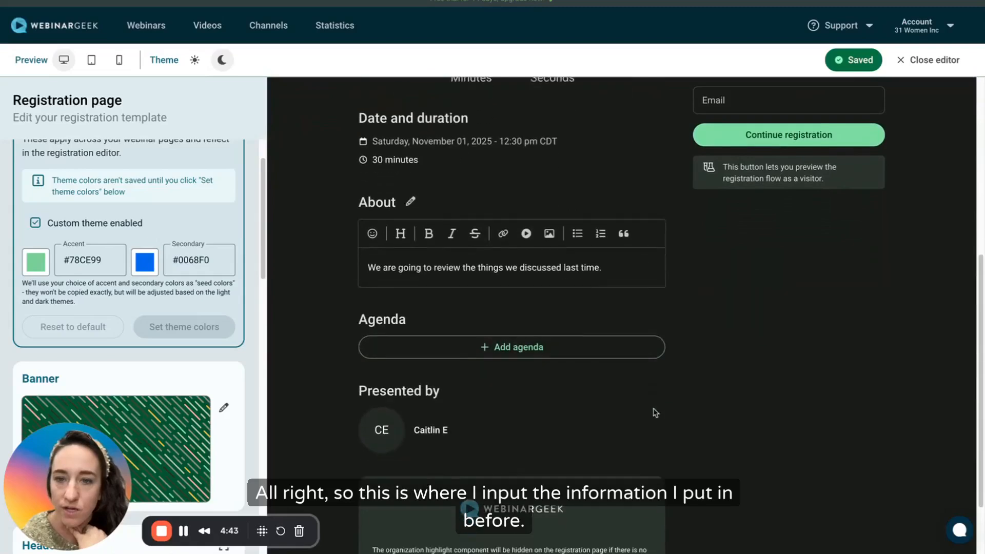
{"action": "left_click", "coordinate": [546, 264]}
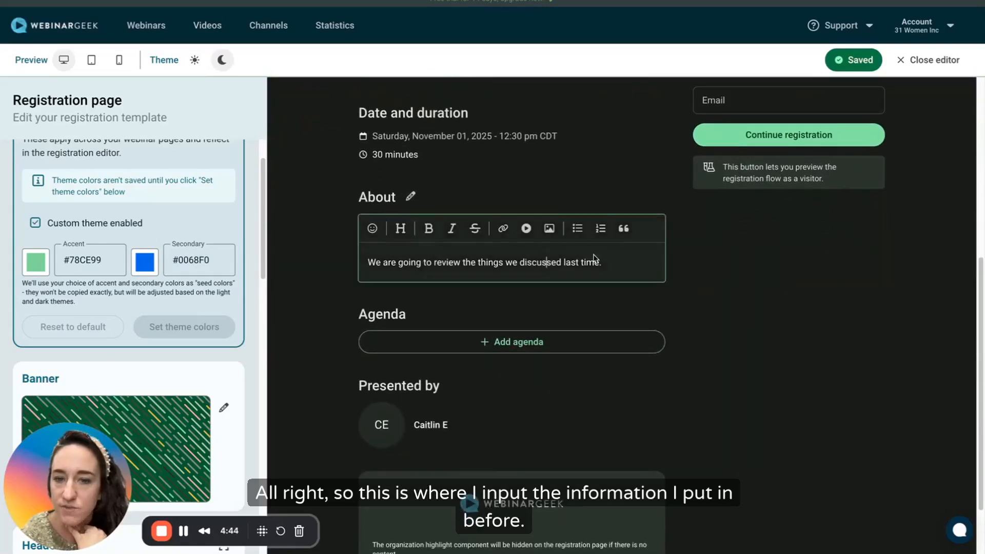
{"action": "left_click_drag", "start_coordinate": [601, 262], "coordinate": [358, 258]}
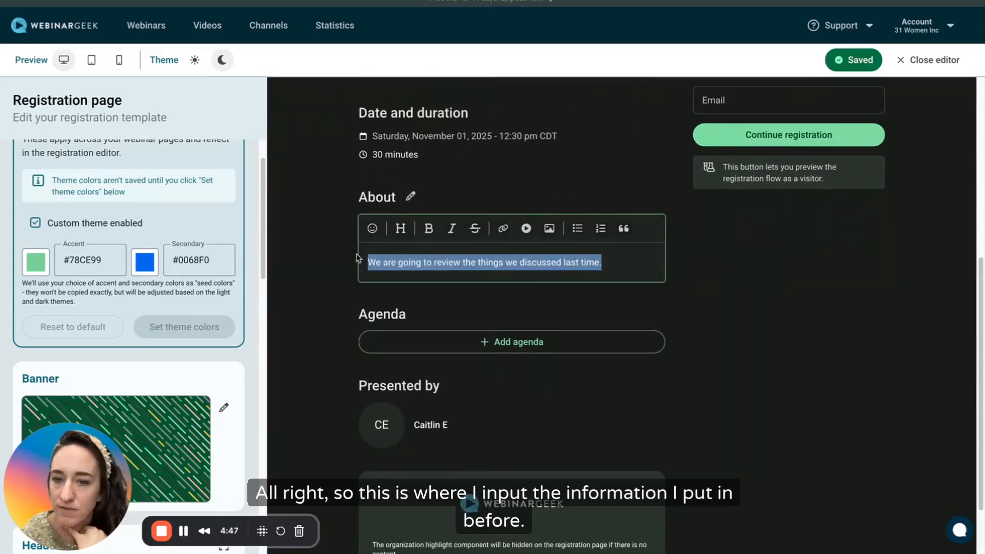
Add an agenda to the registration page with a 5-minute first item described as "review last week's notes"
{"action": "left_click", "coordinate": [533, 342]}
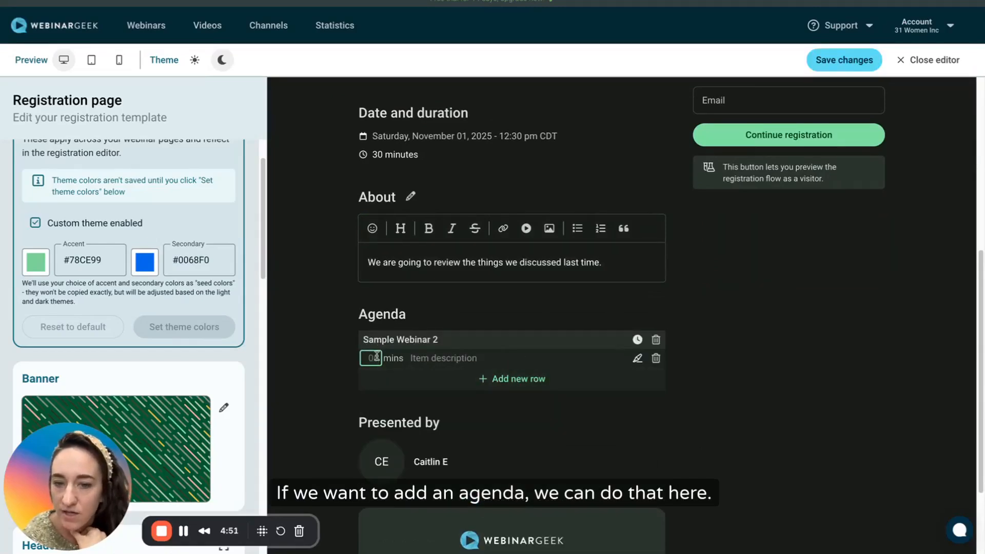
{"action": "left_click", "coordinate": [465, 354]}
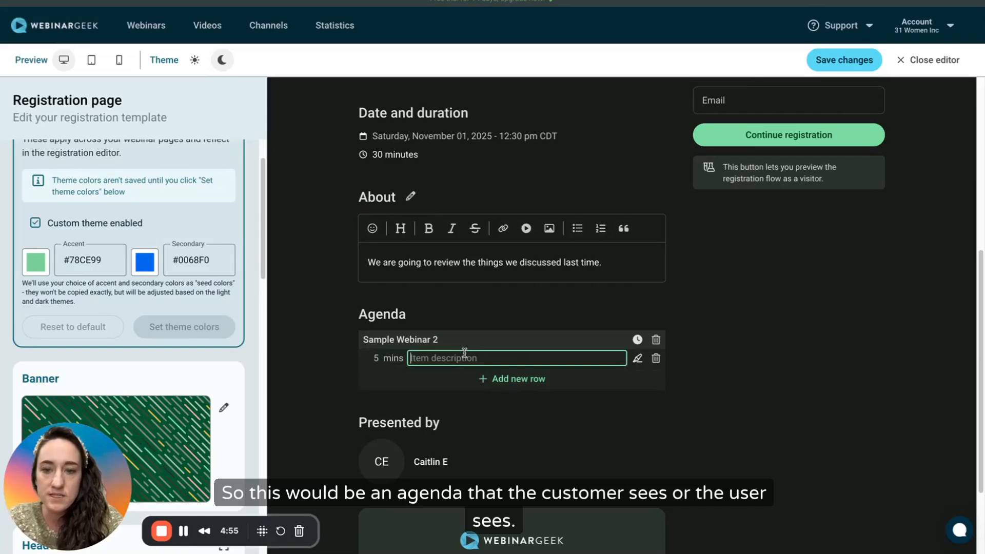
{"action": "type", "text": "review las"}
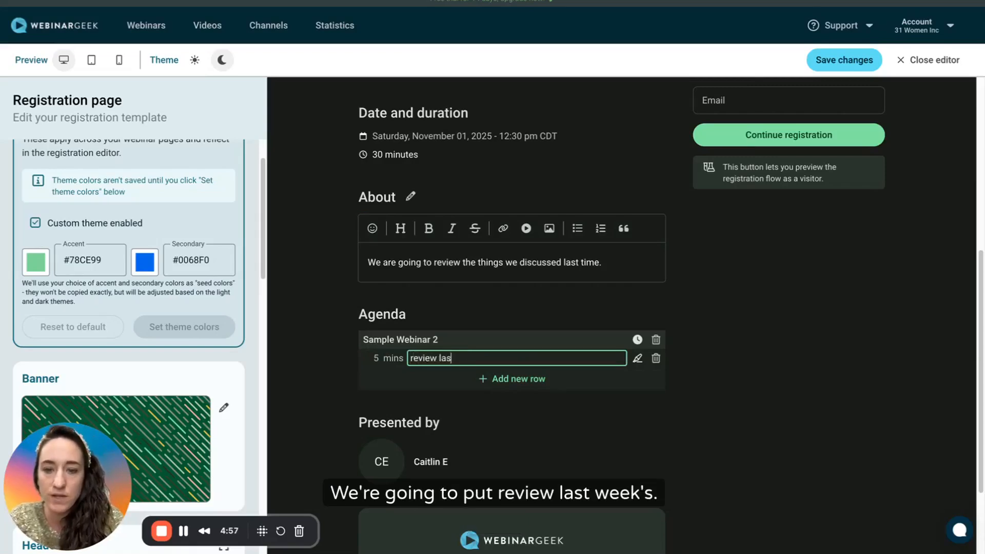
{"action": "type", "text": "t wee"}
{"action": "type", "text": "k's notes"}
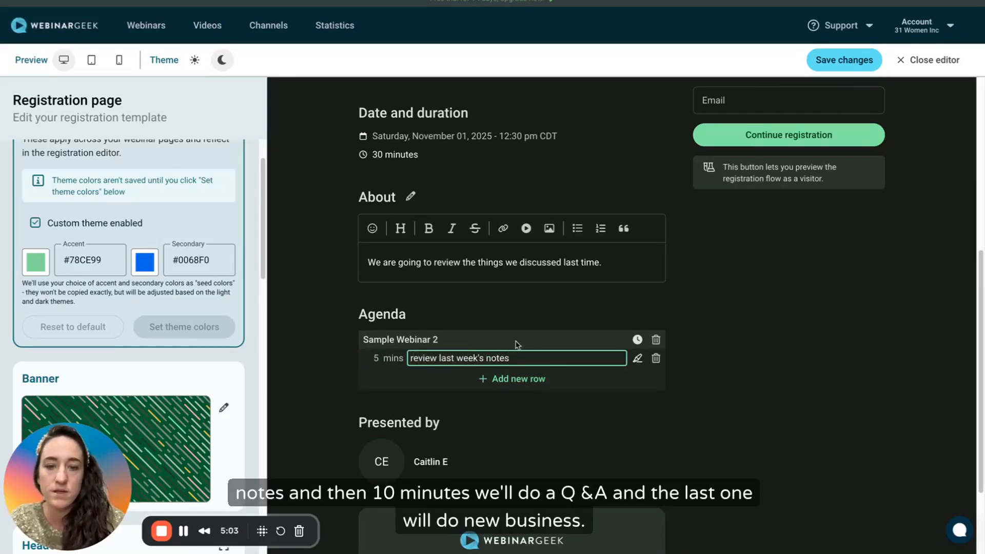
Add a 10-minute agenda item described as "Q & A"
{"action": "left_click", "coordinate": [526, 378]}
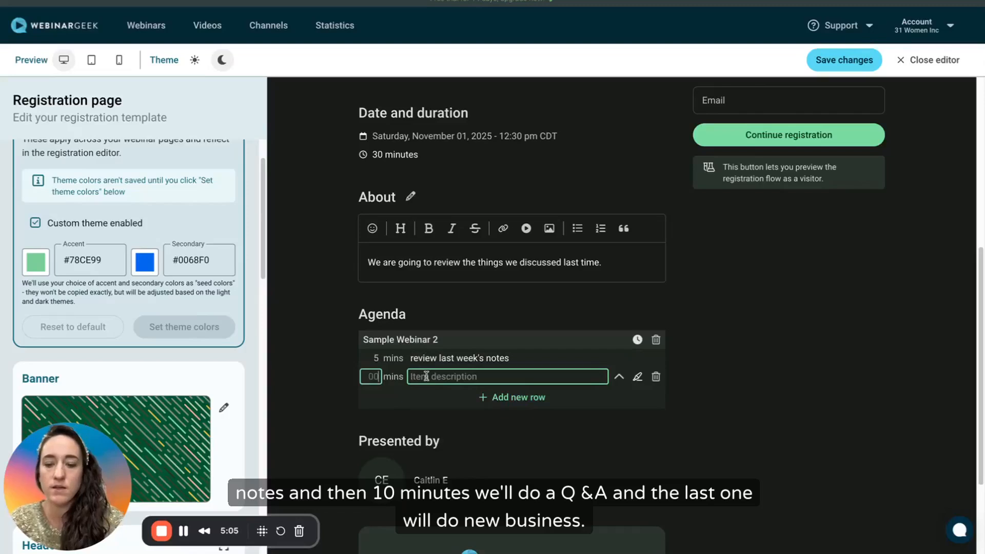
{"action": "type", "text": "10"}
{"action": "left_click", "coordinate": [440, 373]}
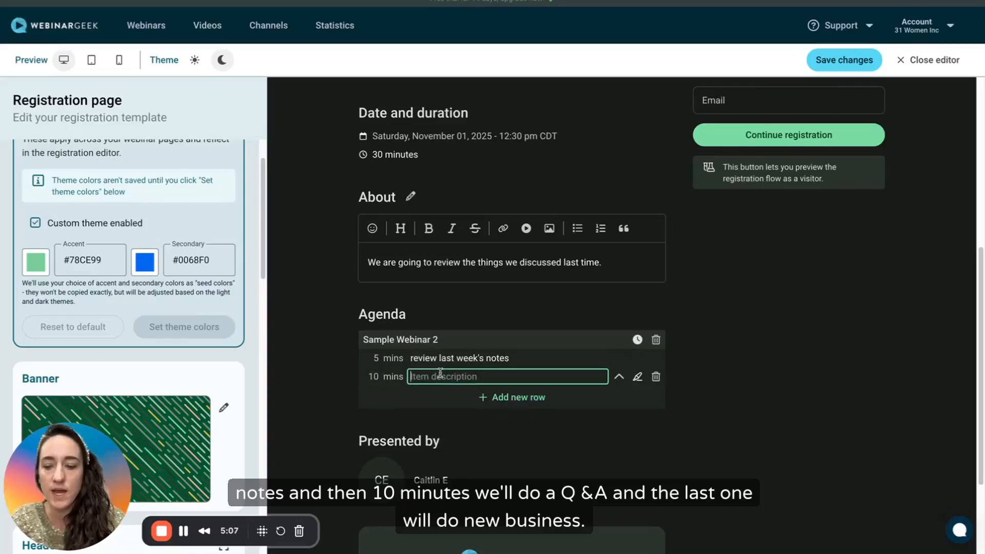
{"action": "type", "text": "Q & A"}
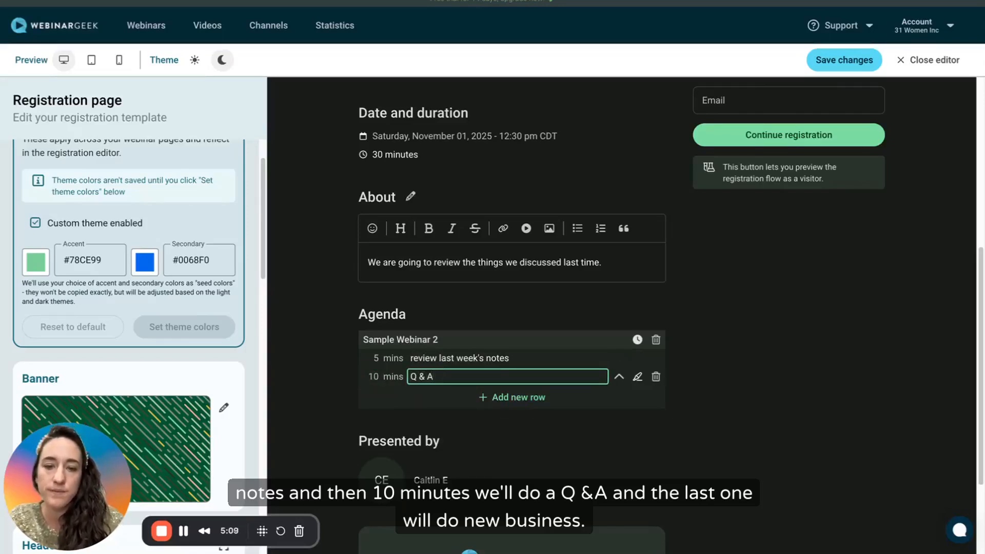
Add a 15-minute agenda item described as "New business"
{"action": "left_click", "coordinate": [521, 403]}
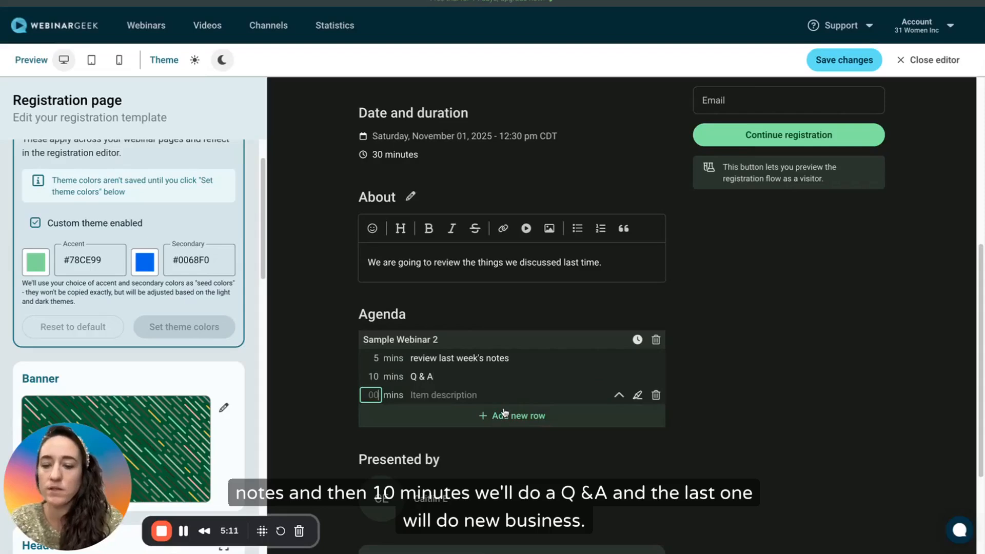
{"action": "type", "text": "15"}
{"action": "left_click", "coordinate": [472, 394]}
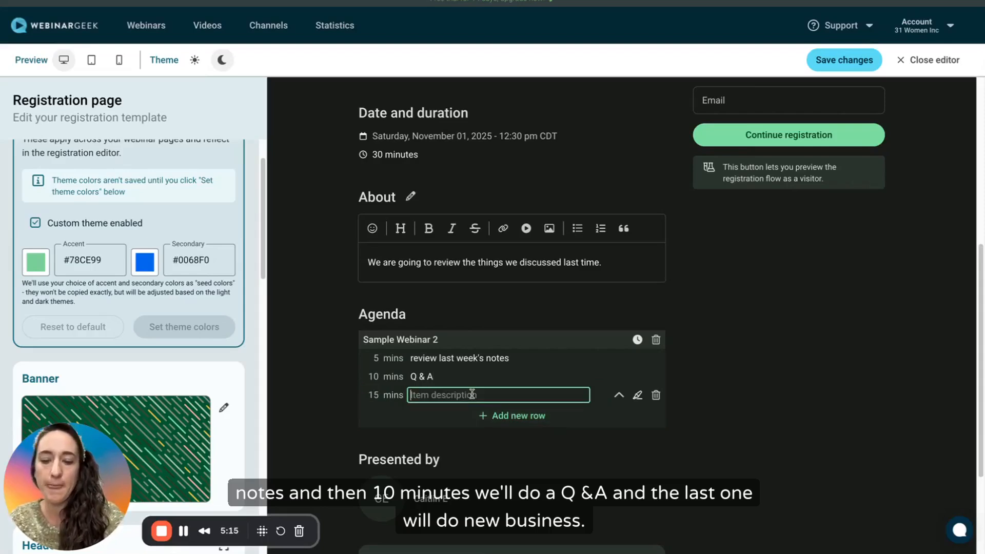
{"action": "type", "text": "New"}
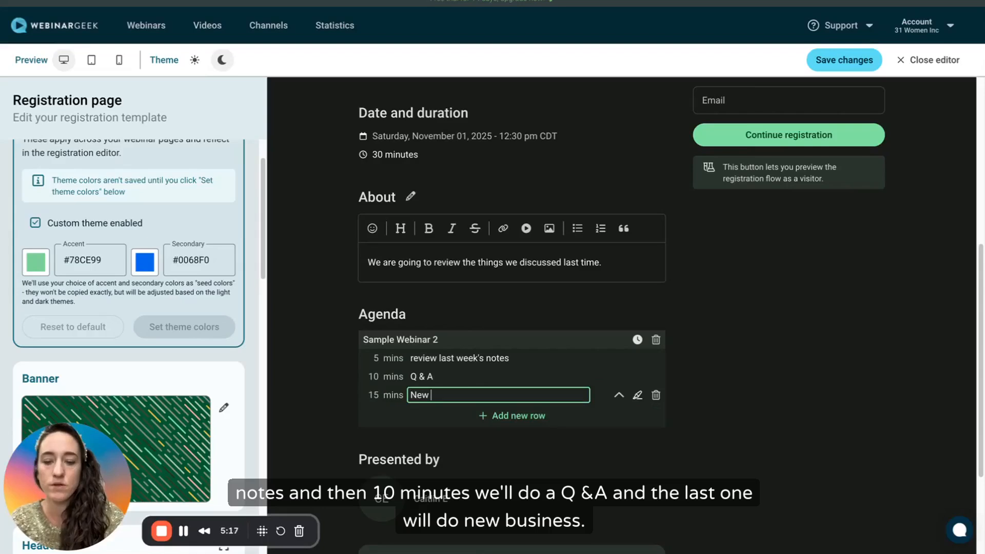
{"action": "type", "text": " business"}
Inspect the upload and alt text options for the registration page's banner image, and close them
{"action": "scroll", "coordinate": [555, 359], "scroll_direction": "down", "scroll_amount": 3}
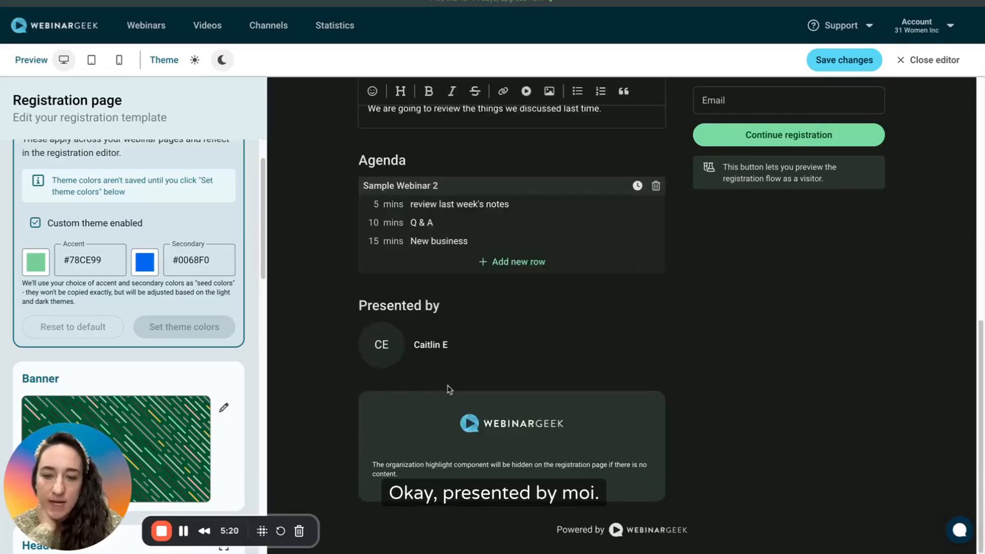
{"action": "scroll", "coordinate": [92, 359], "scroll_direction": "down", "scroll_amount": 3}
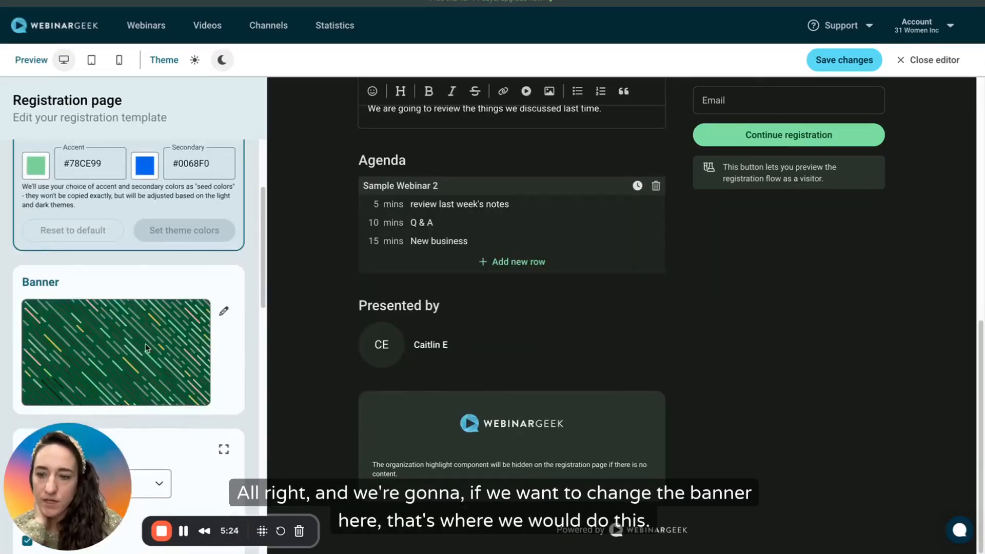
{"action": "left_click", "coordinate": [223, 243]}
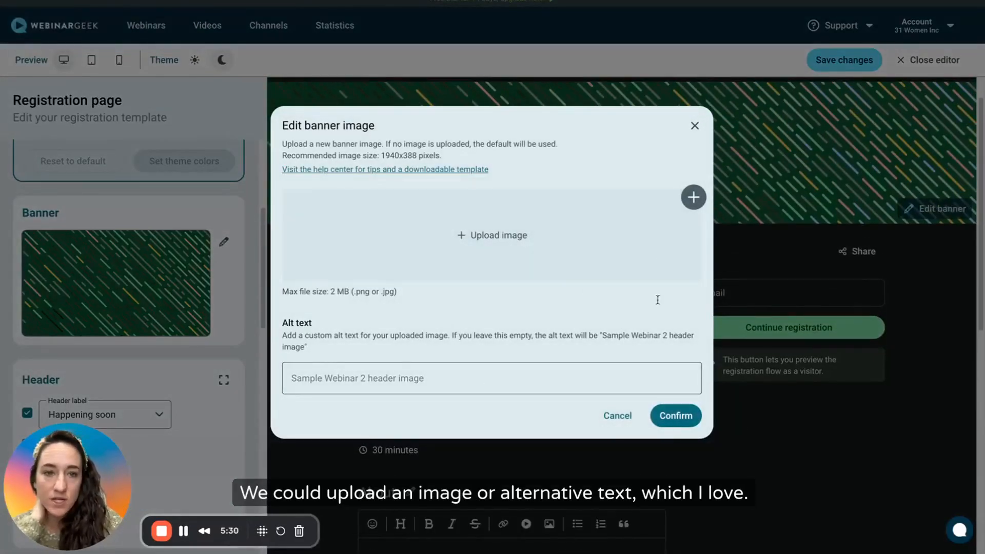
{"action": "left_click", "coordinate": [695, 125]}
Change the registration page's header label to "Starting shortly"
{"action": "scroll", "coordinate": [153, 390], "scroll_direction": "down", "scroll_amount": 5}
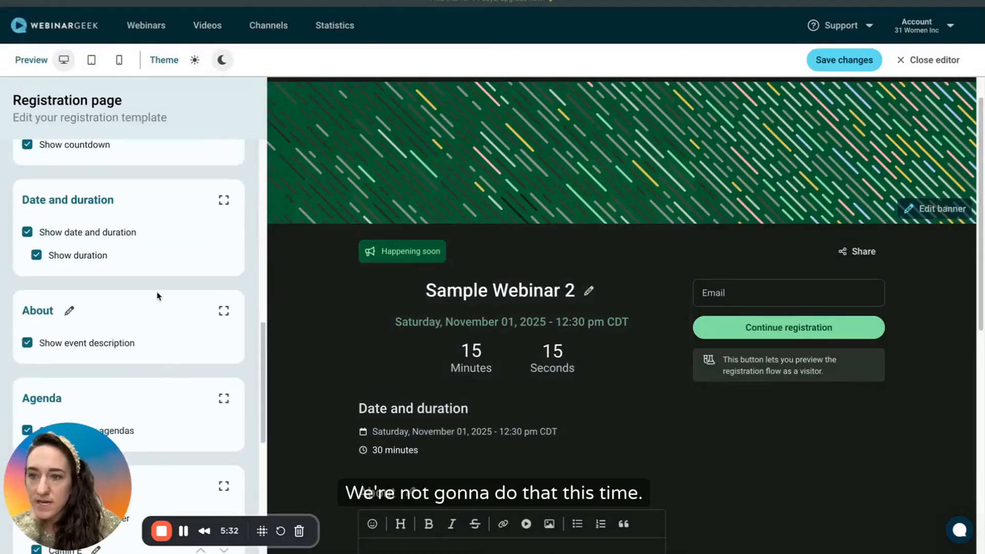
{"action": "scroll", "coordinate": [156, 295], "scroll_direction": "up", "scroll_amount": 8}
{"action": "scroll", "coordinate": [132, 276], "scroll_direction": "down", "scroll_amount": 2}
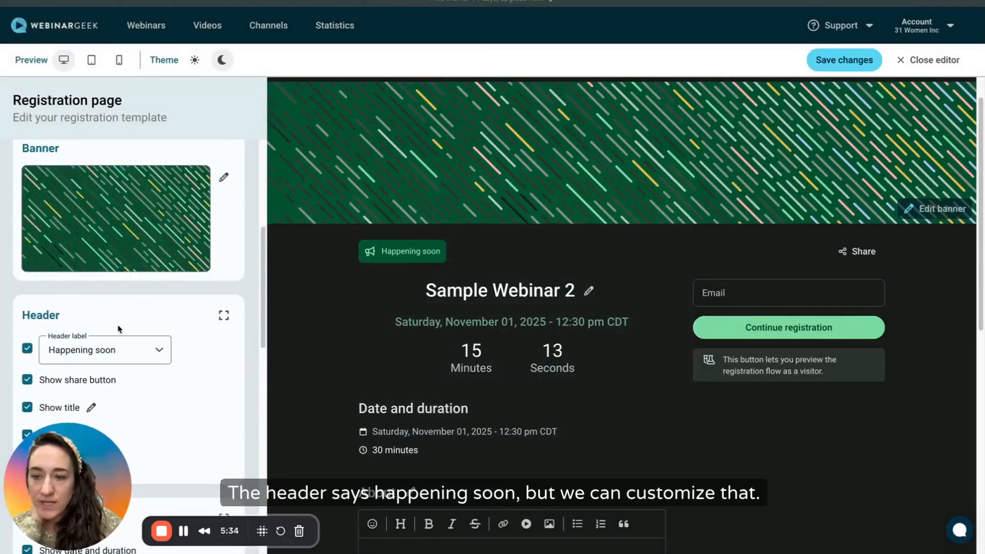
{"action": "left_click", "coordinate": [139, 350]}
{"action": "left_click", "coordinate": [127, 367]}
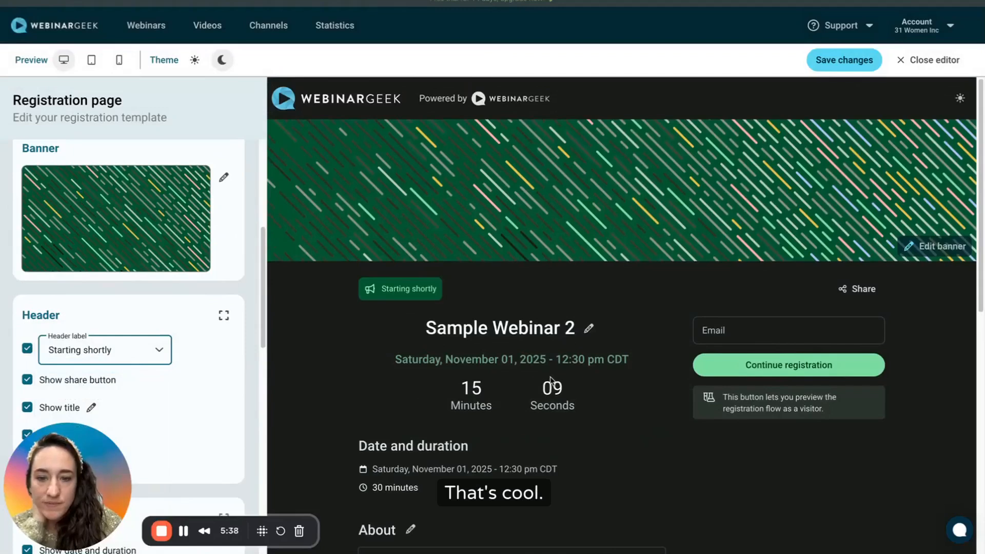
Examine the registration page's section display options and the form for a new presenter profile, and close the form
{"action": "scroll", "coordinate": [66, 313], "scroll_direction": "down", "scroll_amount": 4}
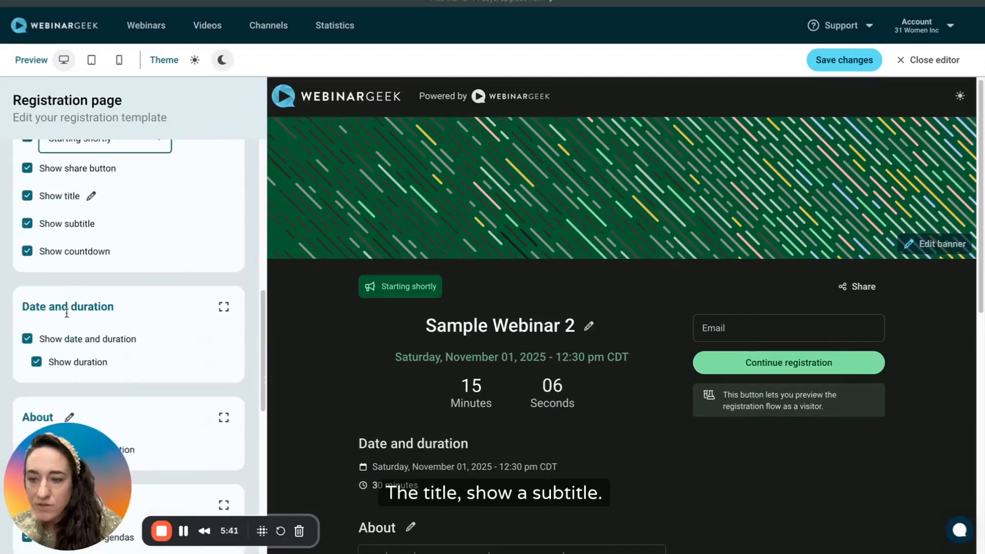
{"action": "scroll", "coordinate": [121, 229], "scroll_direction": "down", "scroll_amount": 1}
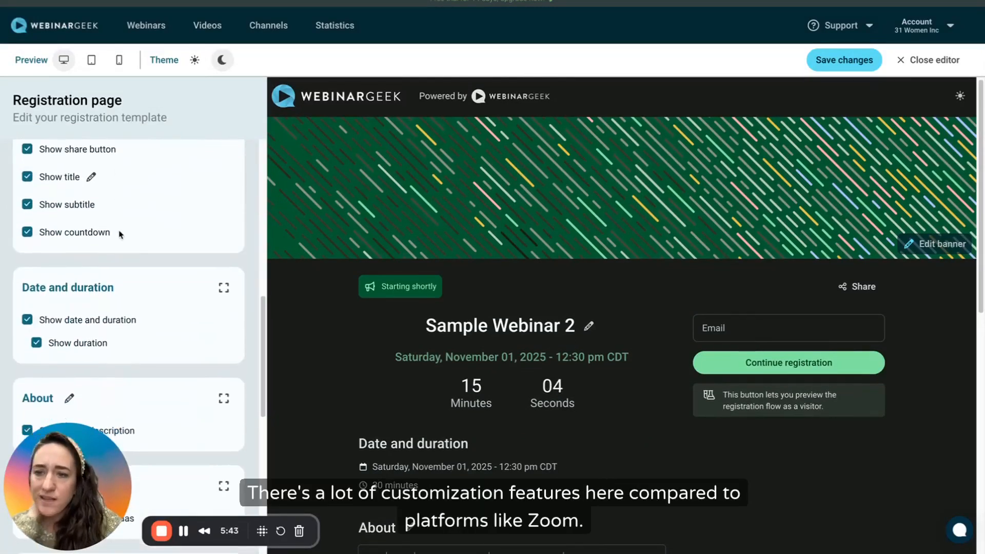
{"action": "scroll", "coordinate": [135, 207], "scroll_direction": "down", "scroll_amount": 4}
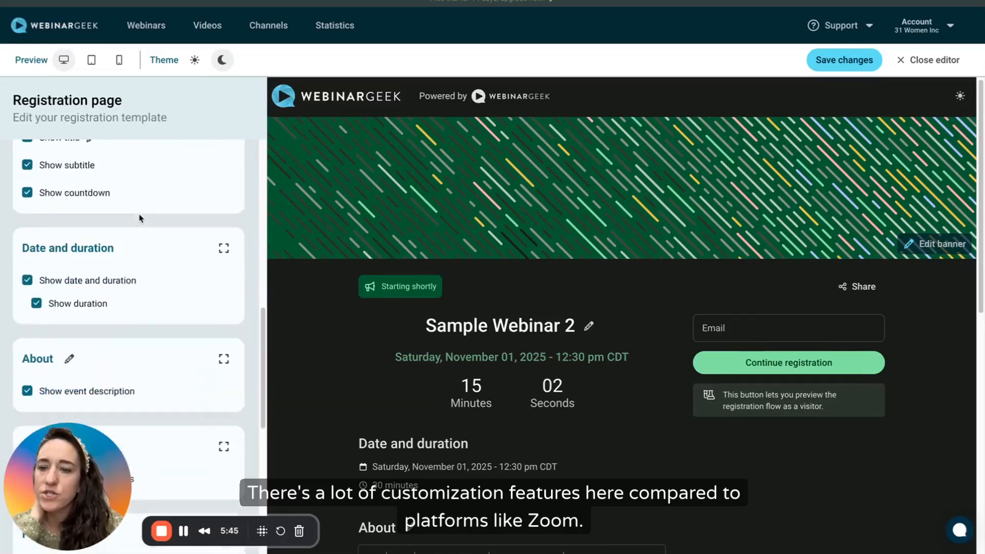
{"action": "scroll", "coordinate": [93, 264], "scroll_direction": "down", "scroll_amount": 5}
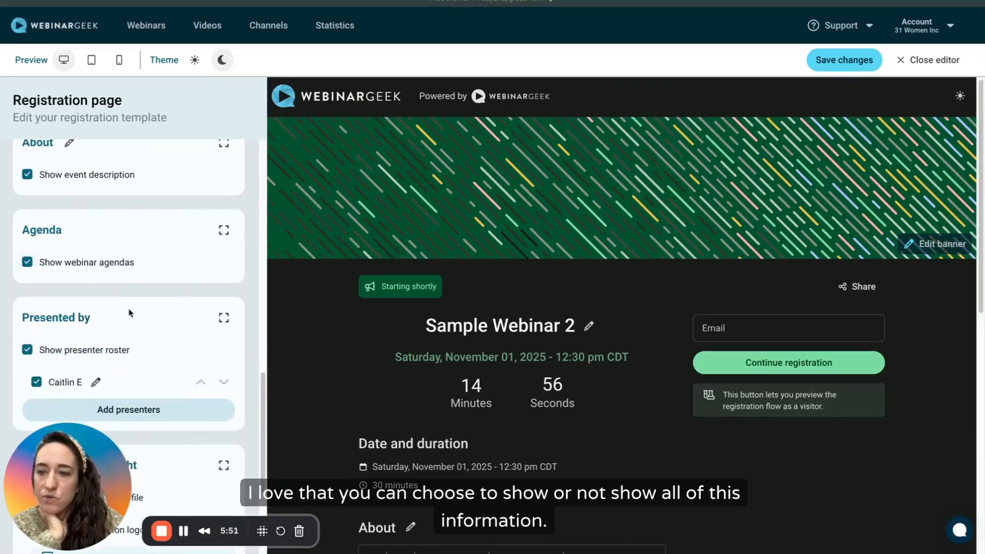
{"action": "scroll", "coordinate": [131, 312], "scroll_direction": "down", "scroll_amount": 3}
{"action": "left_click", "coordinate": [162, 347]}
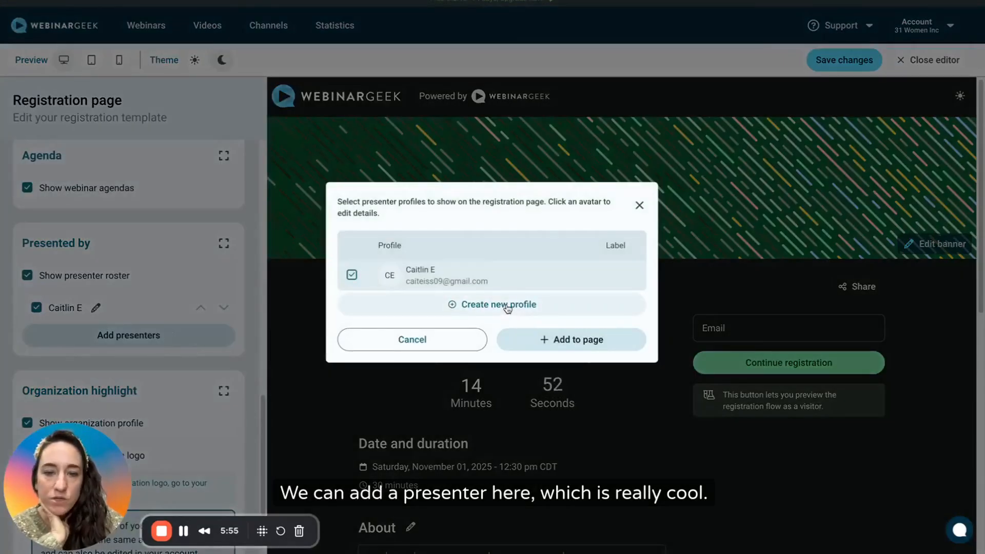
{"action": "left_click", "coordinate": [507, 306]}
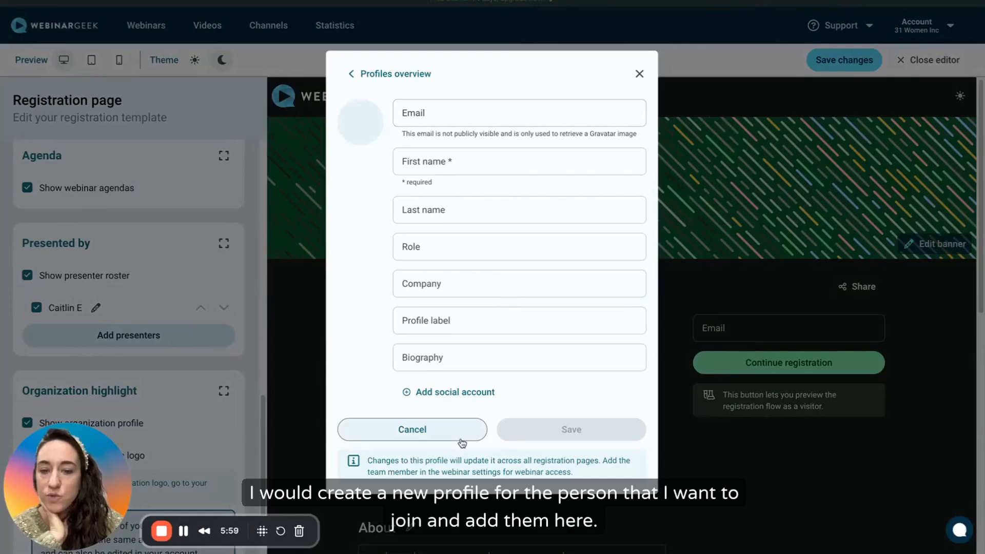
{"action": "left_click", "coordinate": [639, 75]}
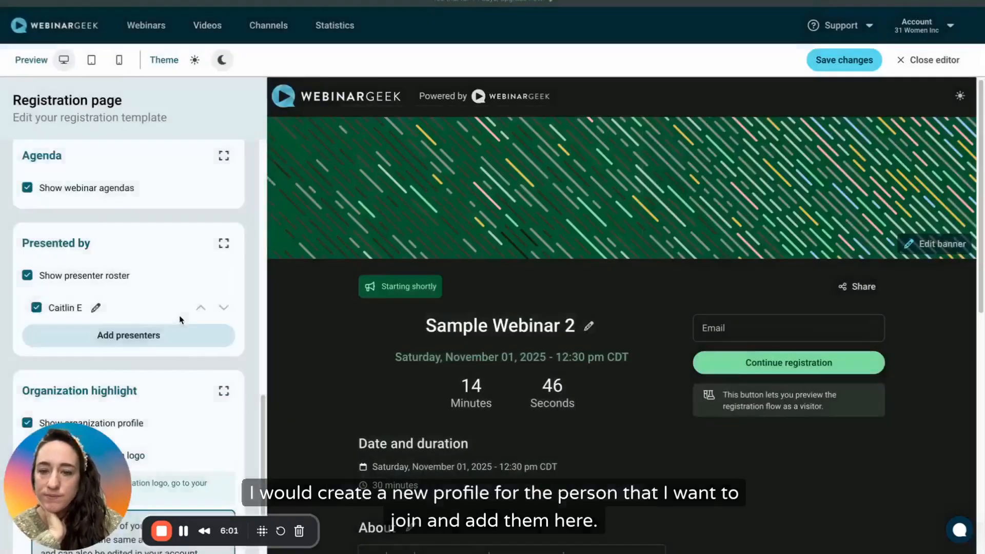
Save the changes to the registration page template
{"action": "scroll", "coordinate": [195, 322], "scroll_direction": "down", "scroll_amount": 3}
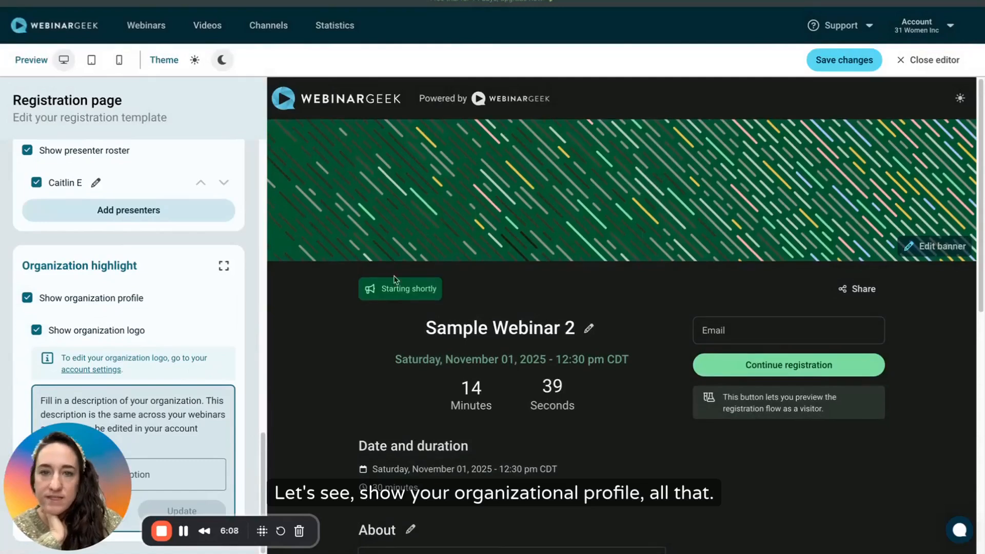
{"action": "left_click", "coordinate": [844, 60]}
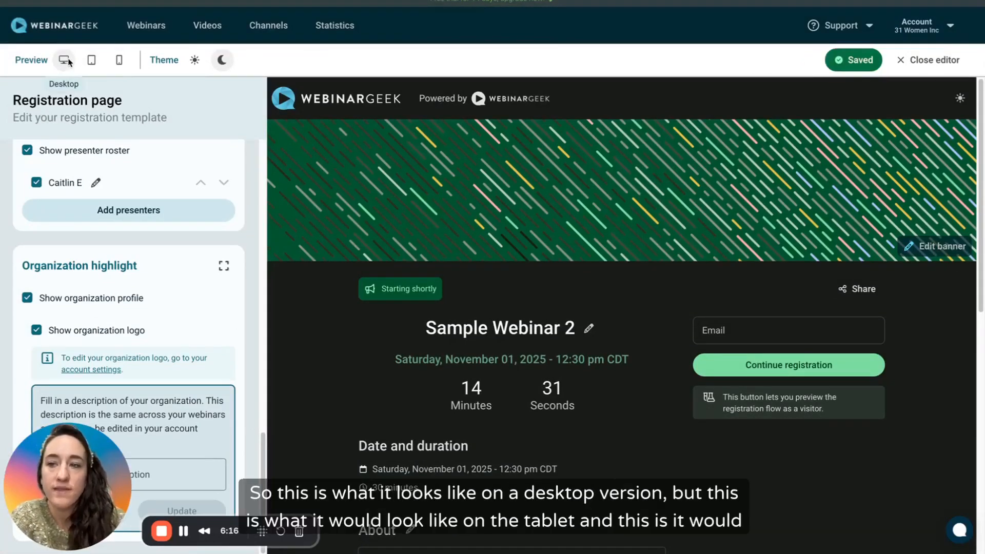
Preview the registration page in its tablet and mobile layouts, and close the template editor
{"action": "left_click", "coordinate": [91, 62]}
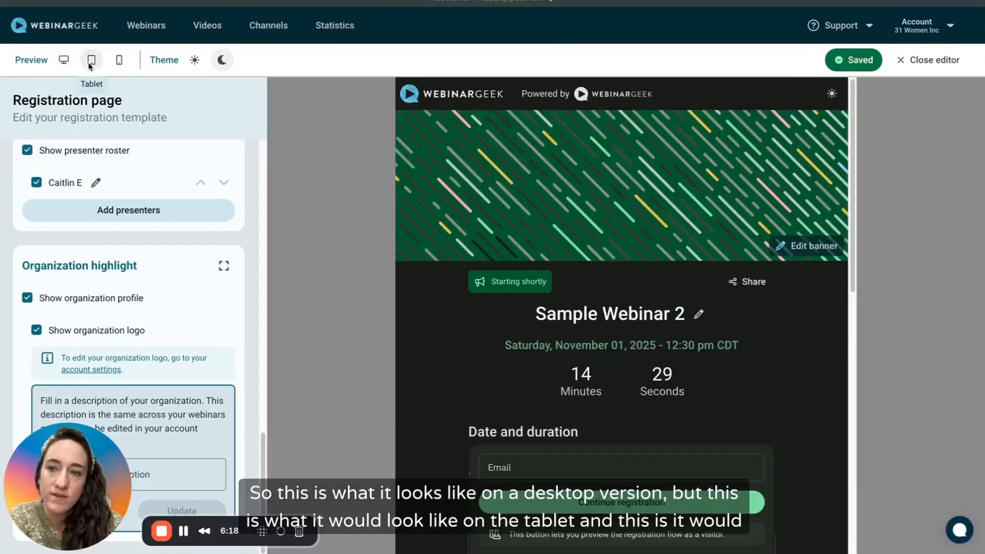
{"action": "left_click", "coordinate": [121, 62]}
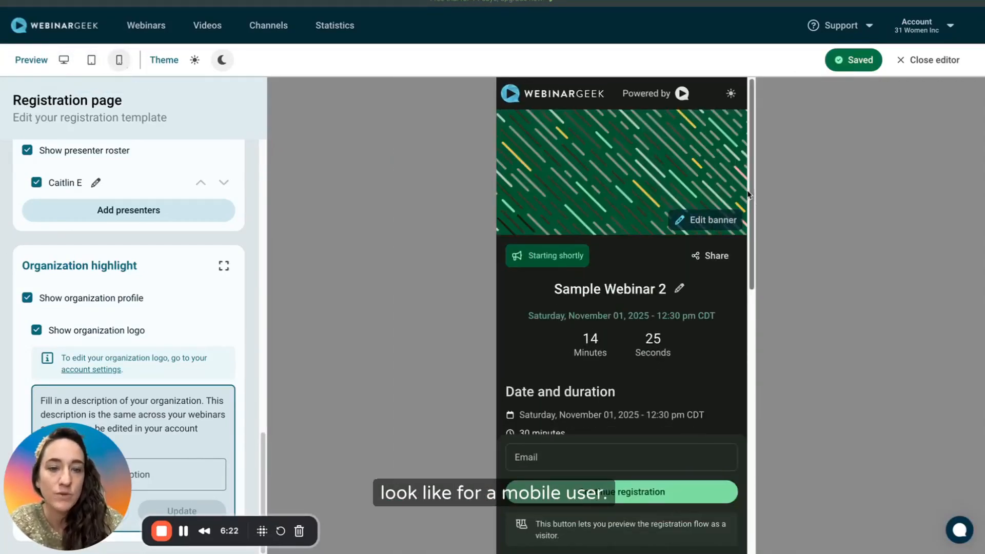
{"action": "left_click_drag", "start_coordinate": [749, 194], "coordinate": [759, 139]}
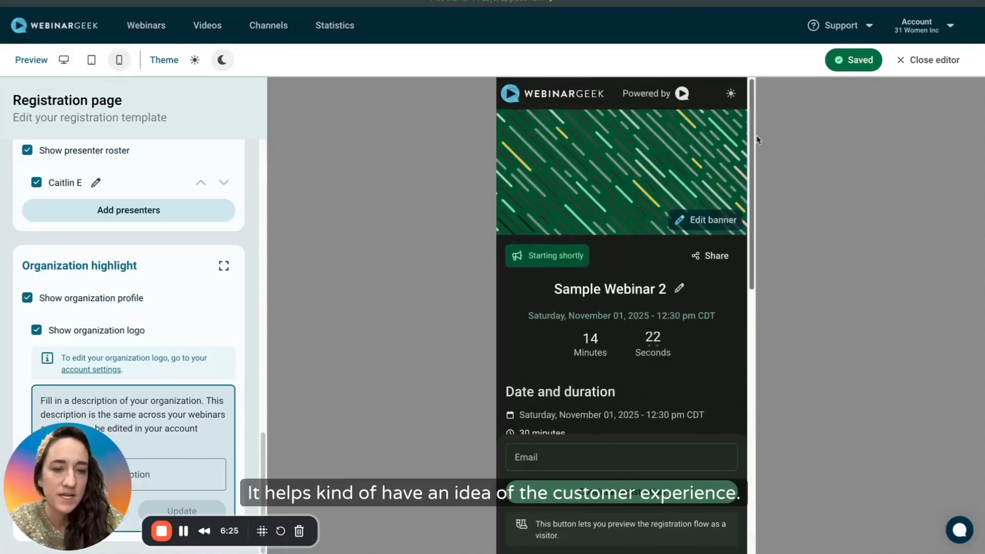
{"action": "left_click", "coordinate": [914, 60]}
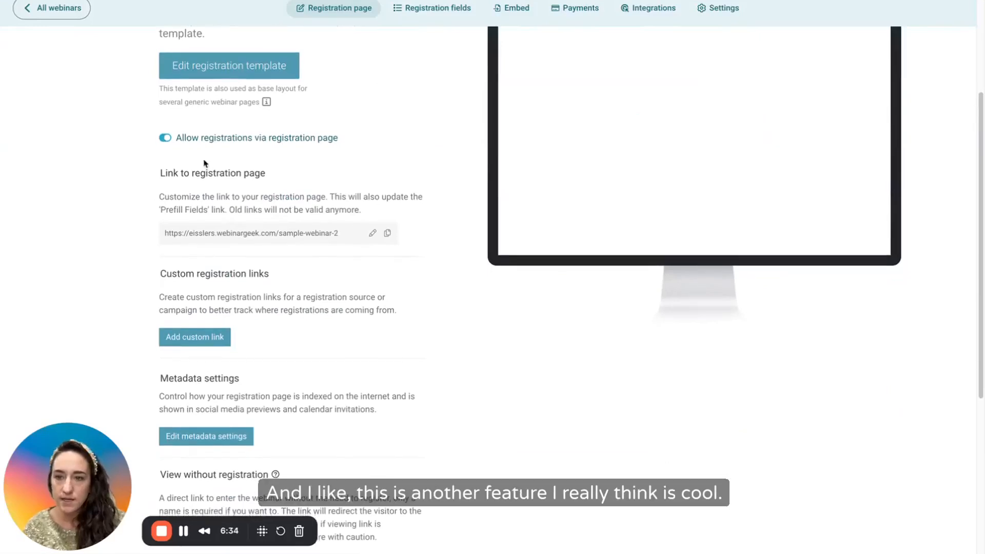
Try to change the ending of the registration page link to "TheBestWebinarEver", and cancel the edit
{"action": "scroll", "coordinate": [246, 164], "scroll_direction": "up", "scroll_amount": 1}
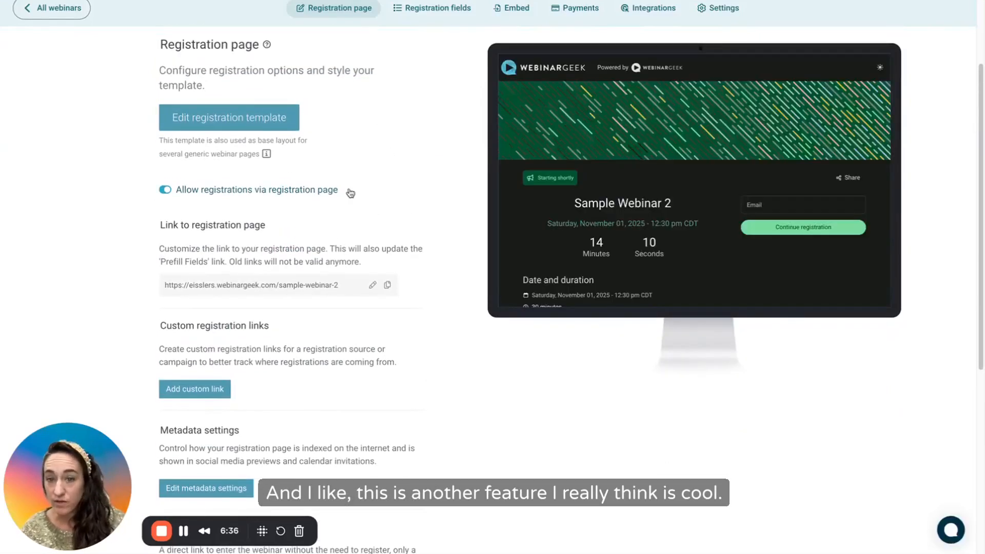
{"action": "left_click", "coordinate": [373, 285]}
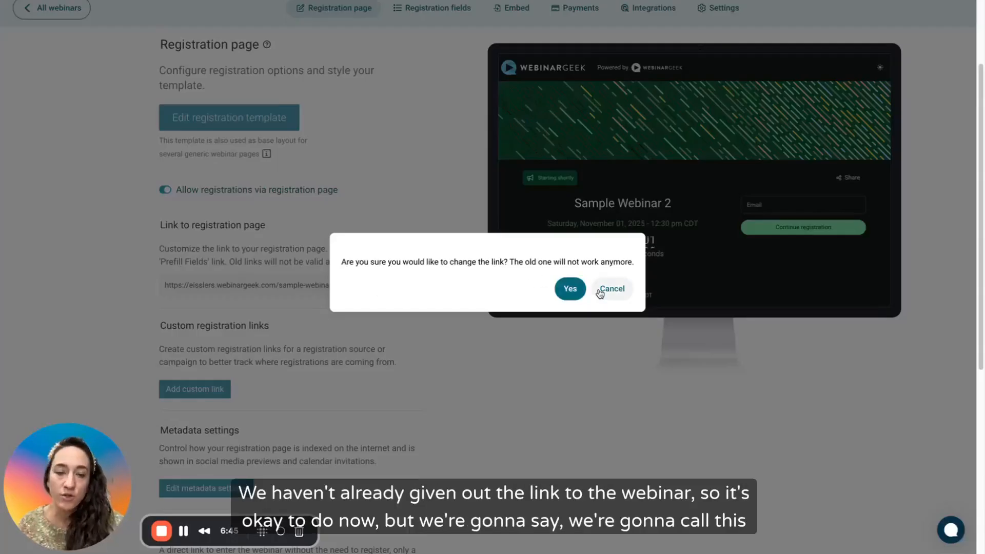
{"action": "left_click", "coordinate": [562, 294]}
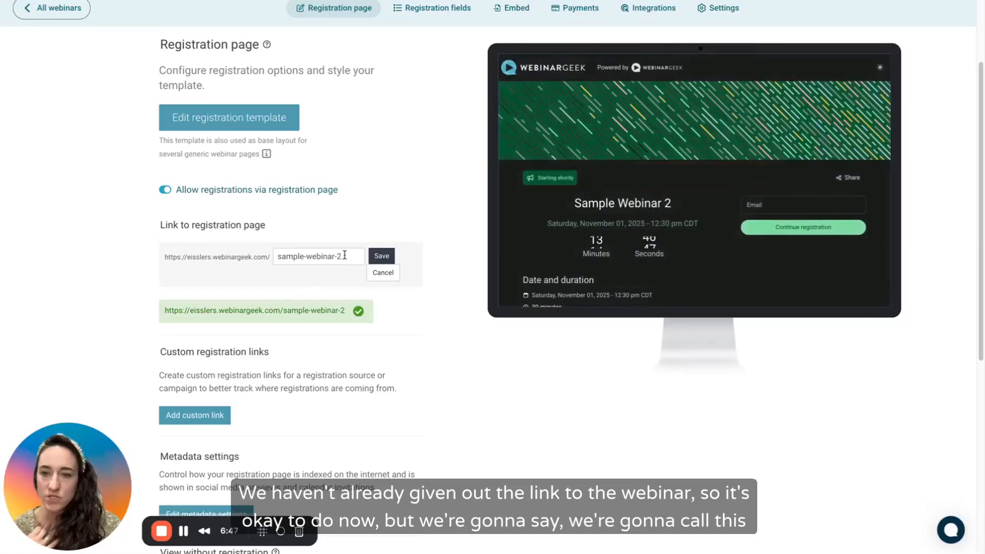
{"action": "triple_click", "coordinate": [355, 255]}
{"action": "type", "text": "Samp"}
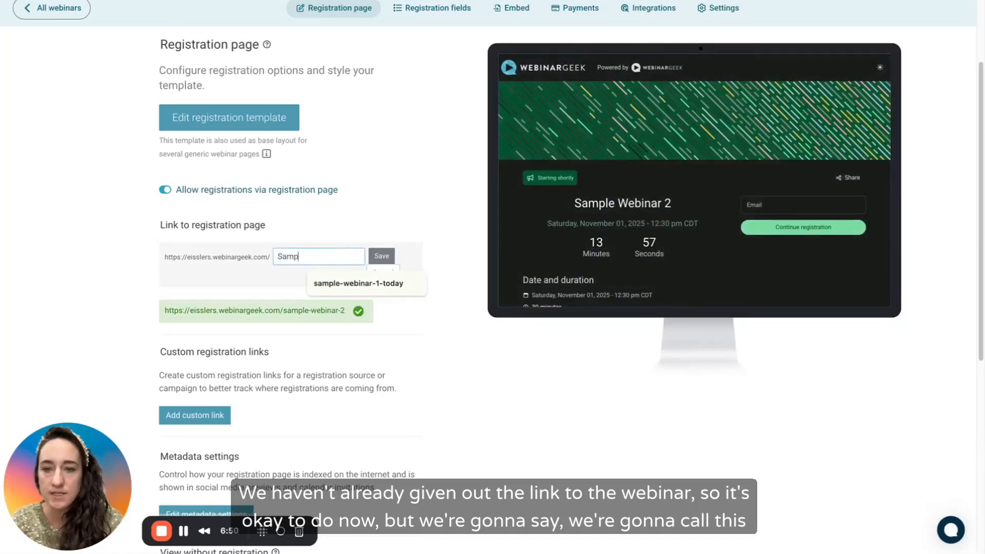
{"action": "key", "text": "BackSpace"}
{"action": "key", "text": "BackSpace"}
{"action": "key", "text": "BackSpace"}
{"action": "type", "text": "TheBe"}
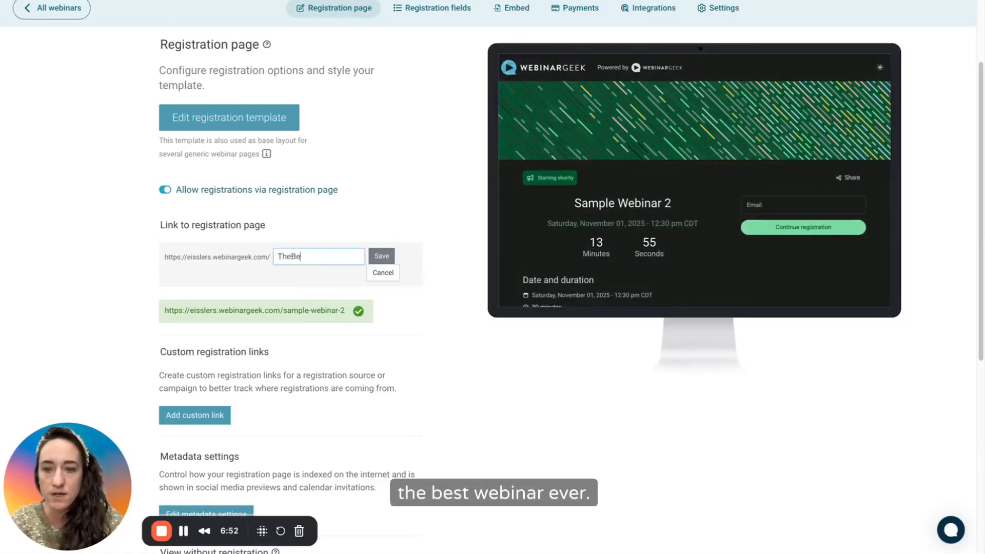
{"action": "type", "text": "stWebinarEv"}
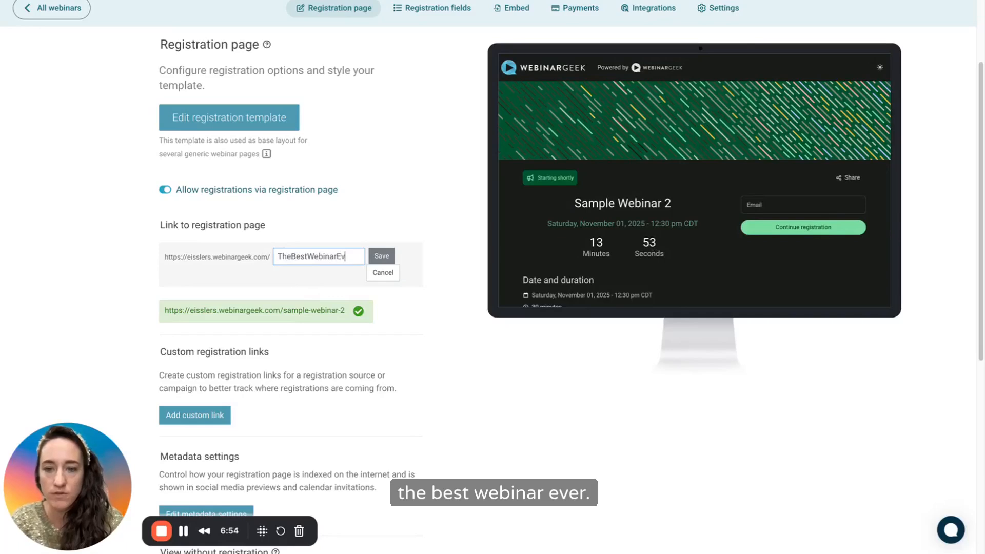
{"action": "type", "text": "er"}
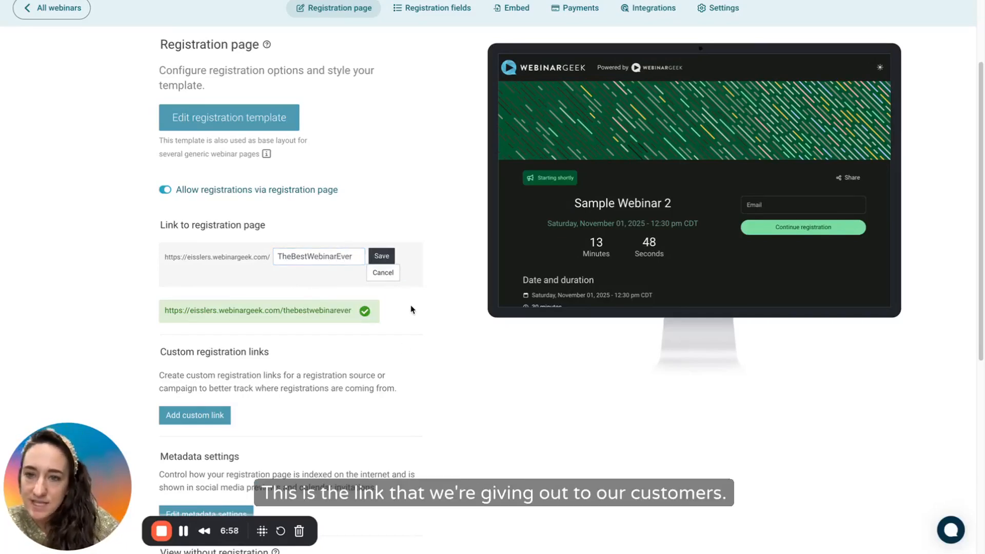
{"action": "left_click_drag", "start_coordinate": [359, 257], "coordinate": [268, 256]}
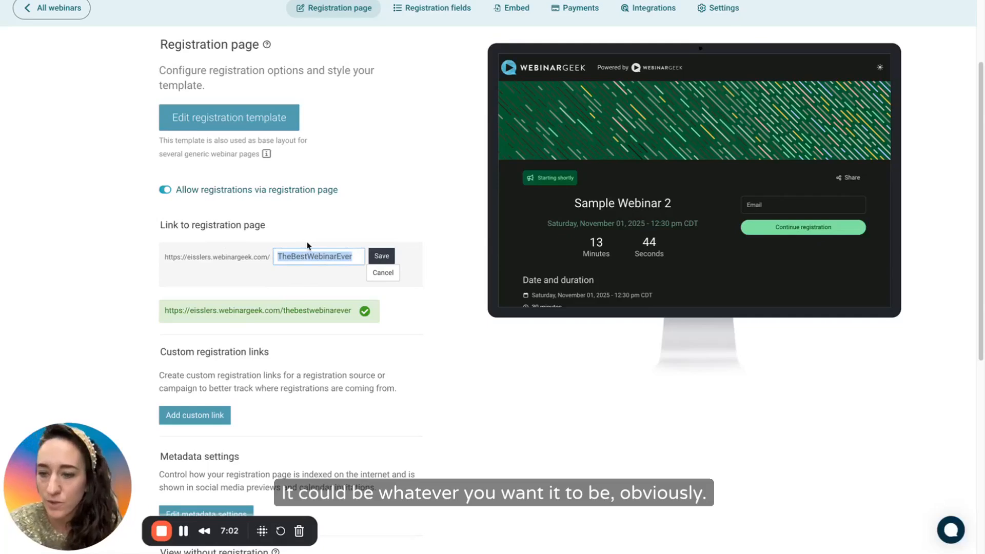
{"action": "left_click", "coordinate": [382, 273]}
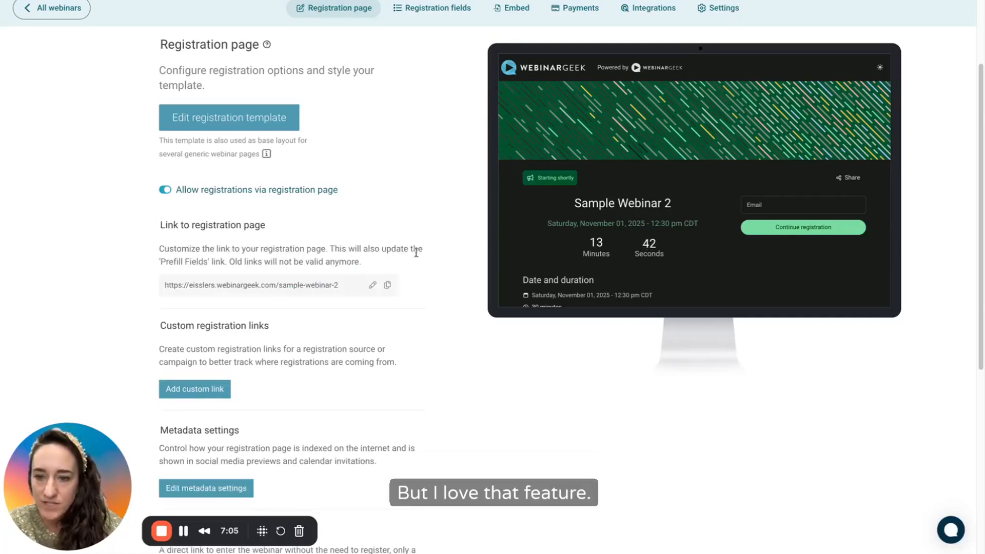
Copy the registration page link and generate a custom registration link named after the affiliate
{"action": "left_click", "coordinate": [387, 285]}
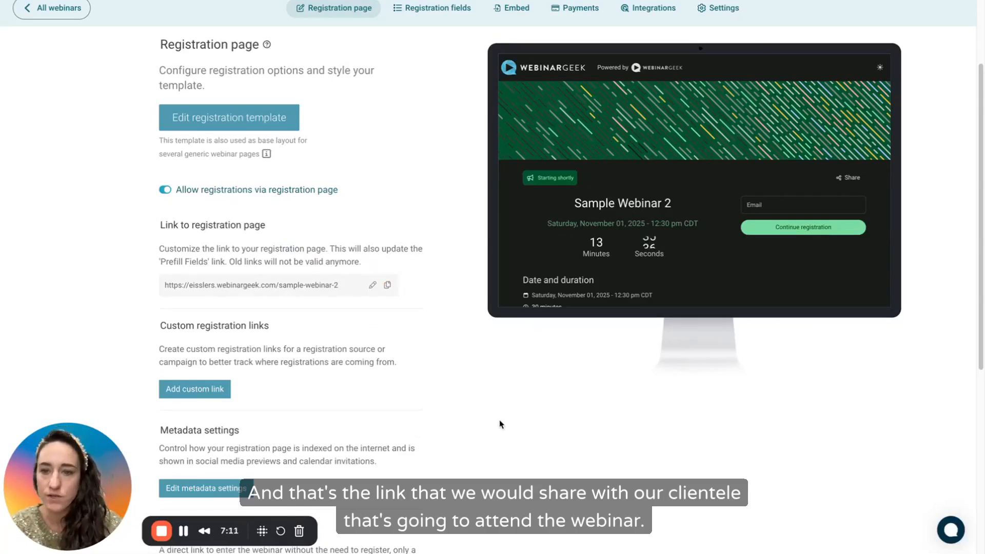
{"action": "scroll", "coordinate": [500, 420], "scroll_direction": "down", "scroll_amount": 2}
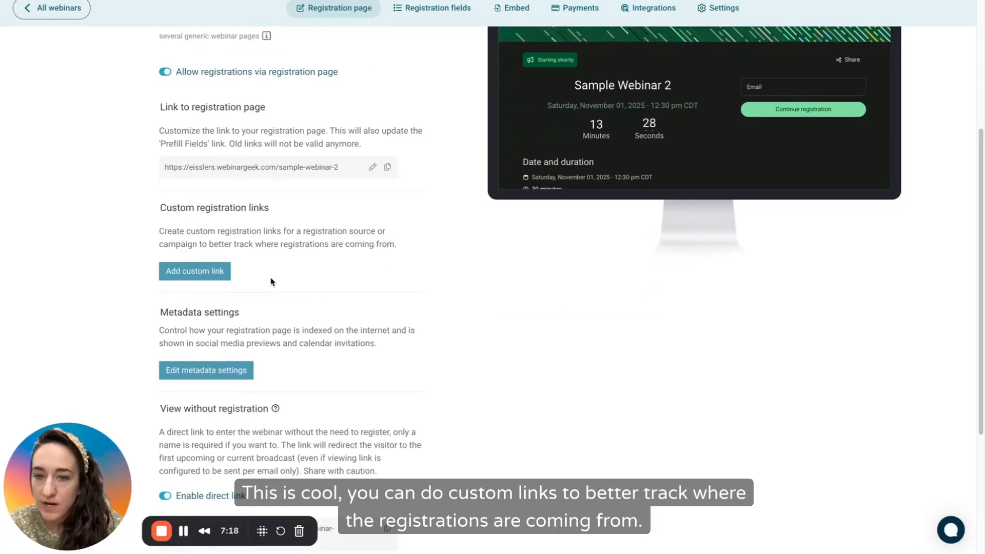
{"action": "scroll", "coordinate": [288, 298], "scroll_direction": "down", "scroll_amount": 1}
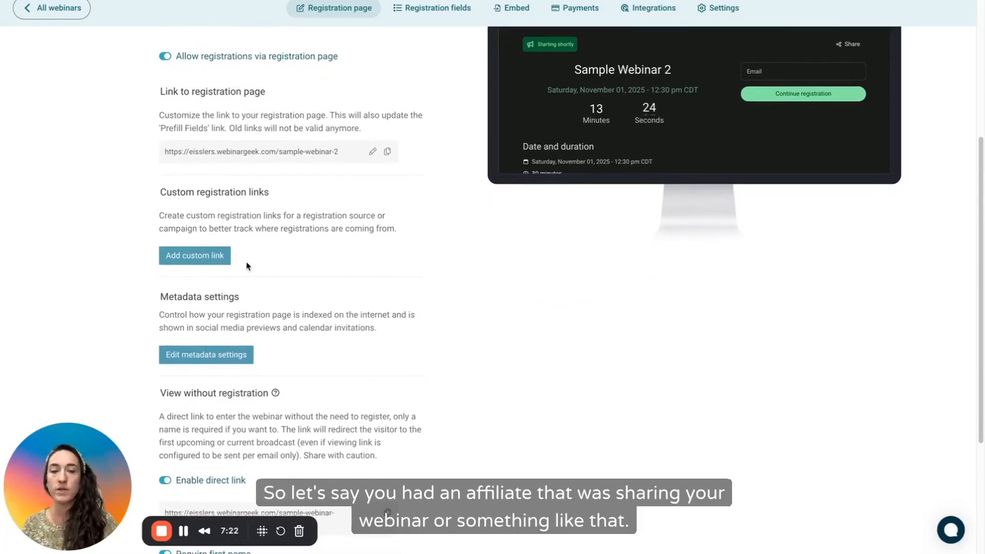
{"action": "left_click", "coordinate": [201, 257]}
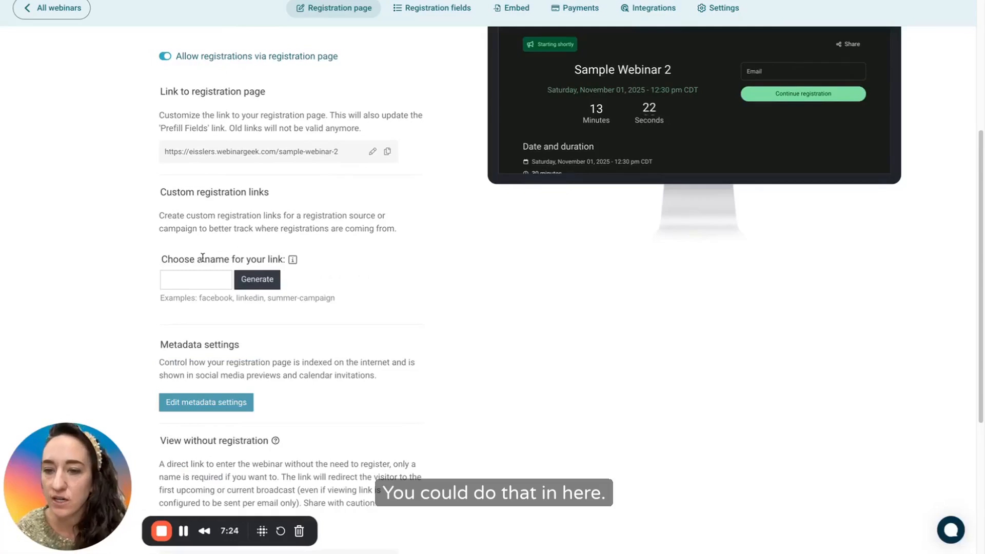
{"action": "left_click", "coordinate": [205, 281]}
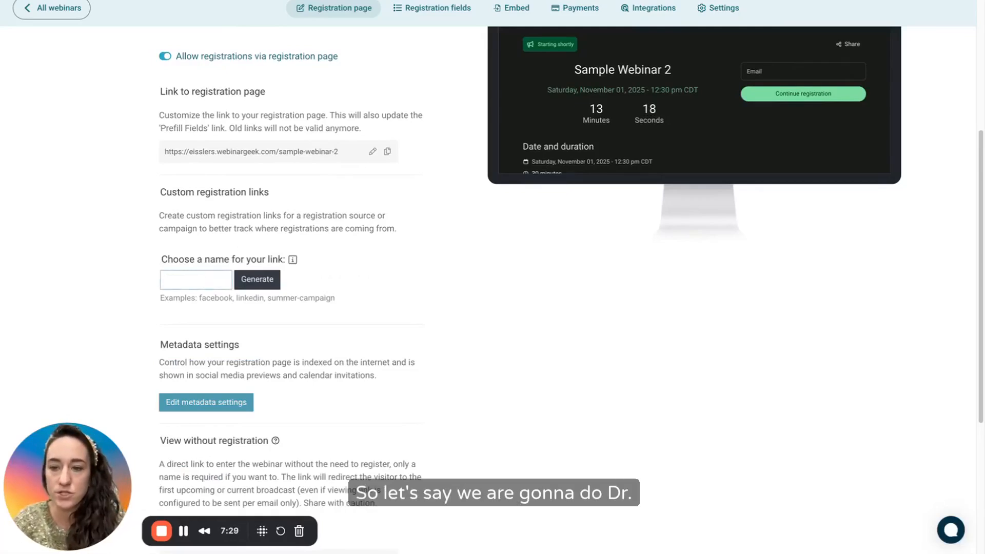
{"action": "type", "text": "dr anne"}
{"action": "left_click", "coordinate": [255, 281]}
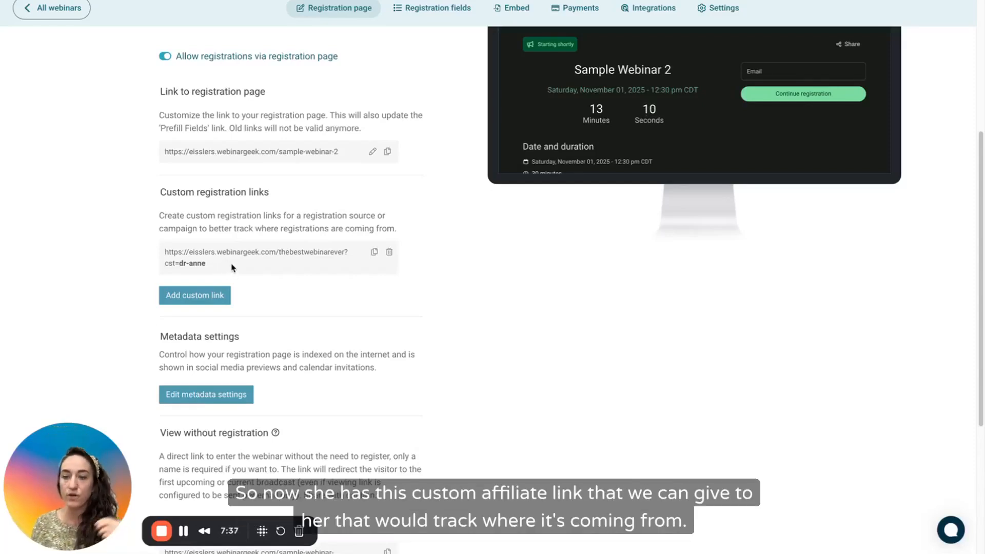
Review the metadata, direct link, required first name and sign-up redirect settings of the registration page
{"action": "scroll", "coordinate": [471, 415], "scroll_direction": "down", "scroll_amount": 5}
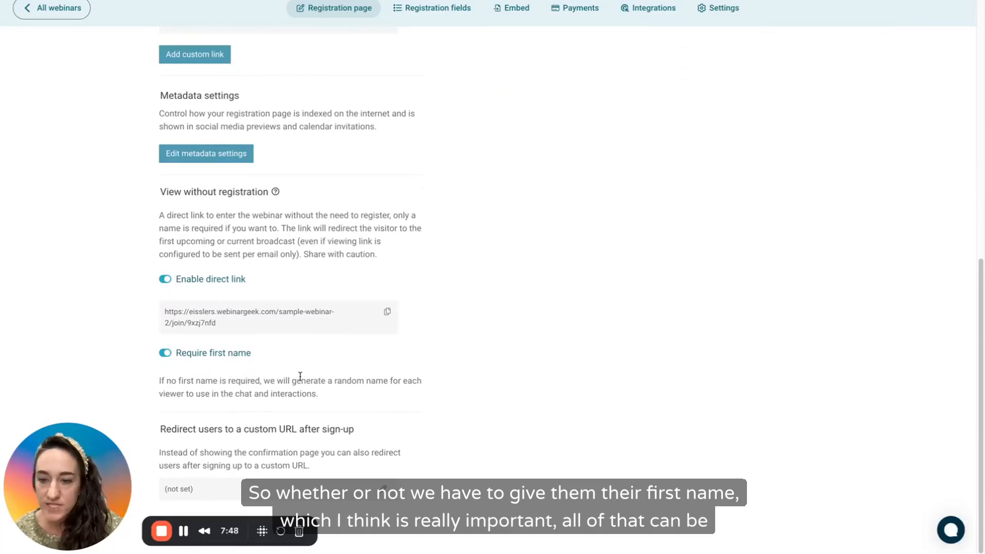
{"action": "scroll", "coordinate": [399, 429], "scroll_direction": "up", "scroll_amount": 1}
{"action": "scroll", "coordinate": [399, 429], "scroll_direction": "down", "scroll_amount": 1}
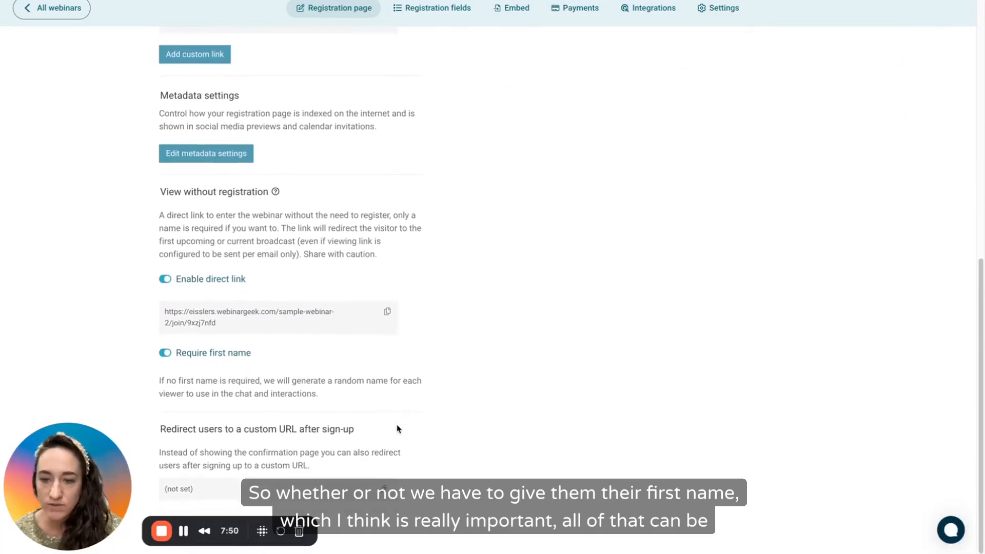
{"action": "scroll", "coordinate": [398, 429], "scroll_direction": "up", "scroll_amount": 10}
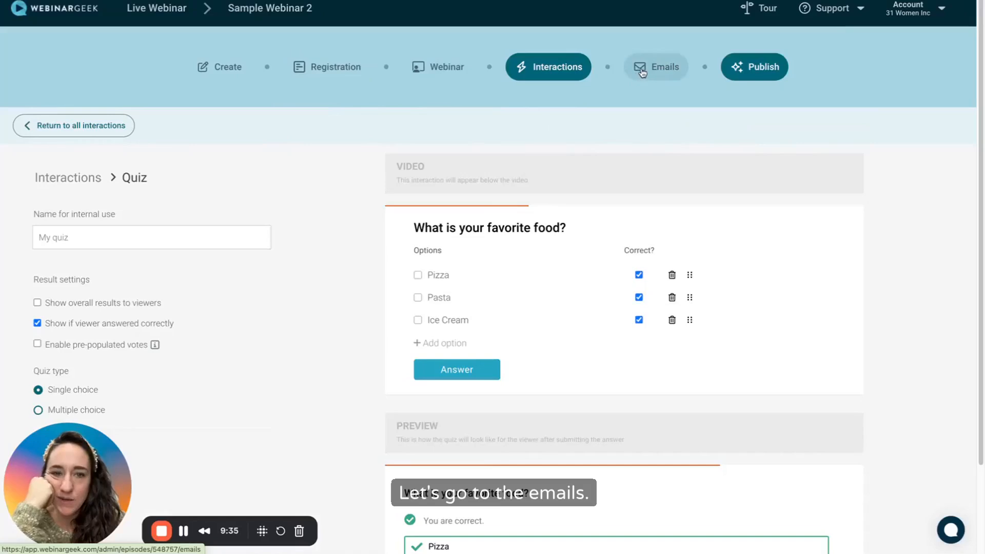
Open the sign-up confirmation email and review its subject, sender name and message preview
{"action": "left_click", "coordinate": [659, 65]}
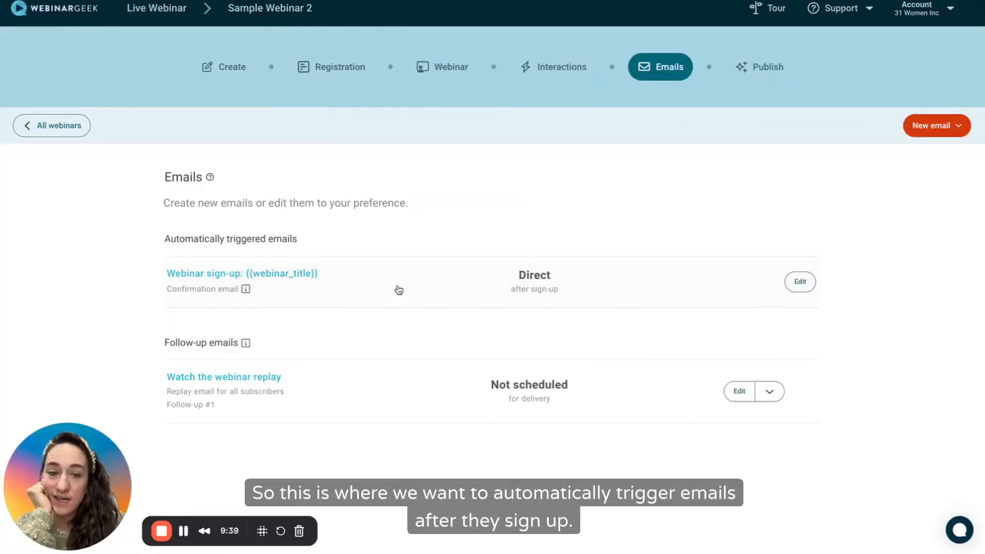
{"action": "left_click", "coordinate": [234, 277]}
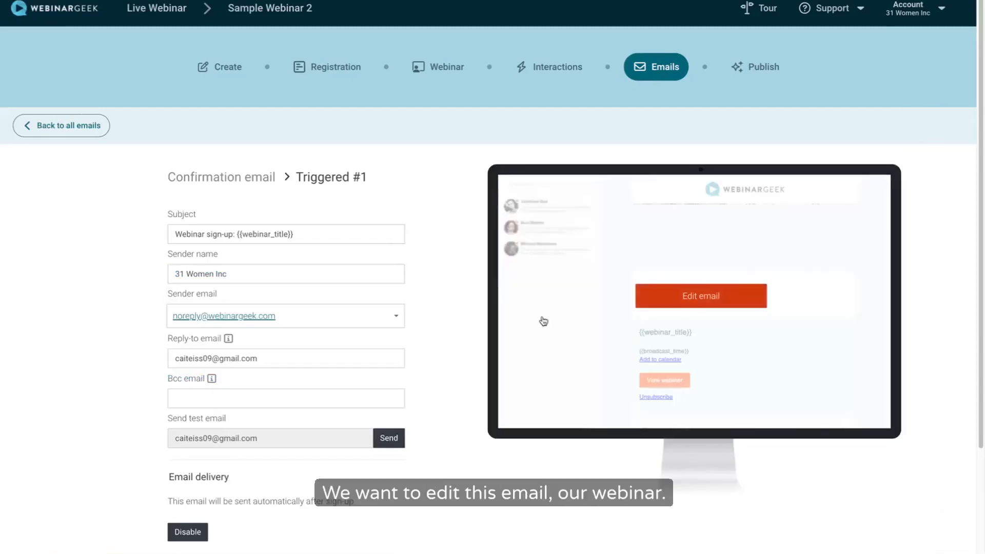
{"action": "left_click", "coordinate": [255, 234]}
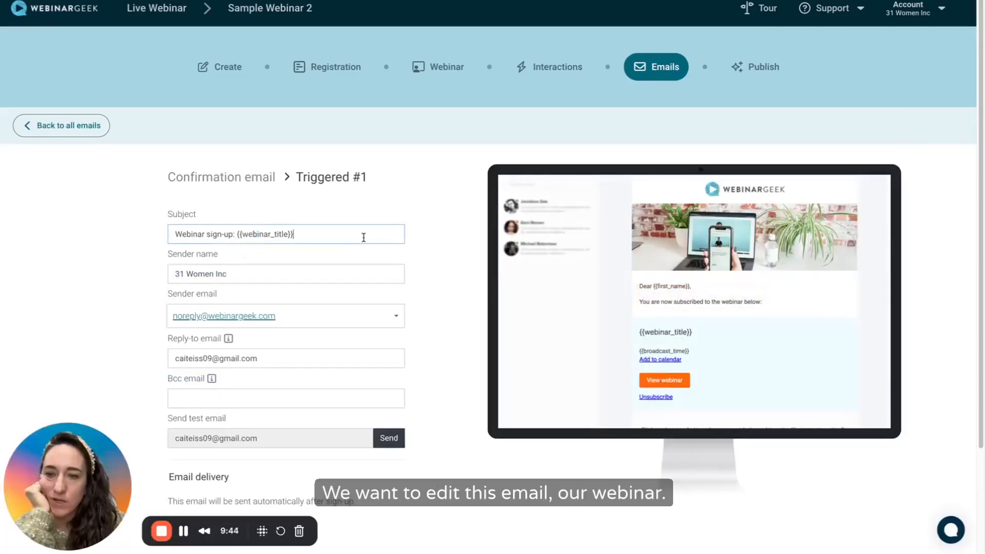
{"action": "left_click_drag", "start_coordinate": [303, 283], "coordinate": [165, 275]}
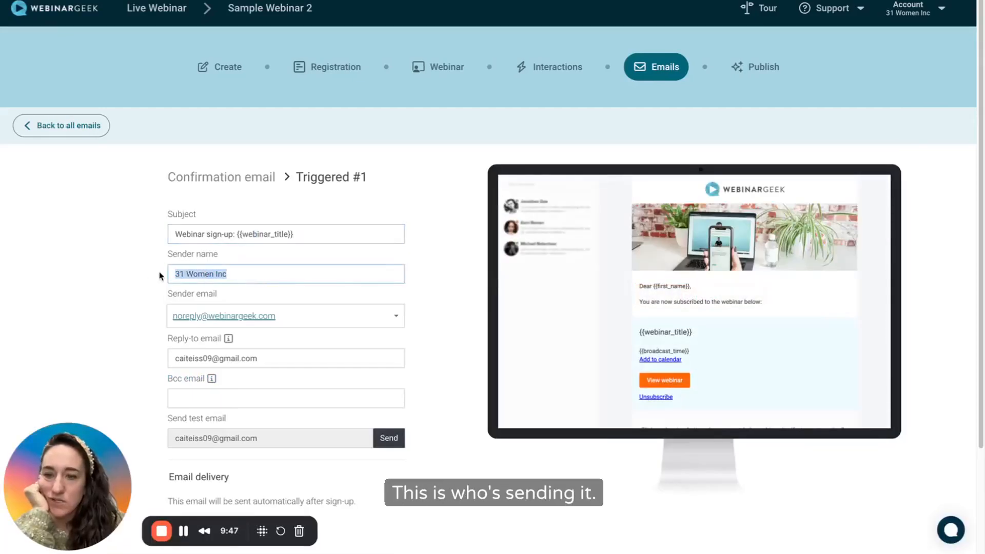
{"action": "left_click", "coordinate": [234, 272]}
{"action": "scroll", "coordinate": [638, 282], "scroll_direction": "down", "scroll_amount": 2}
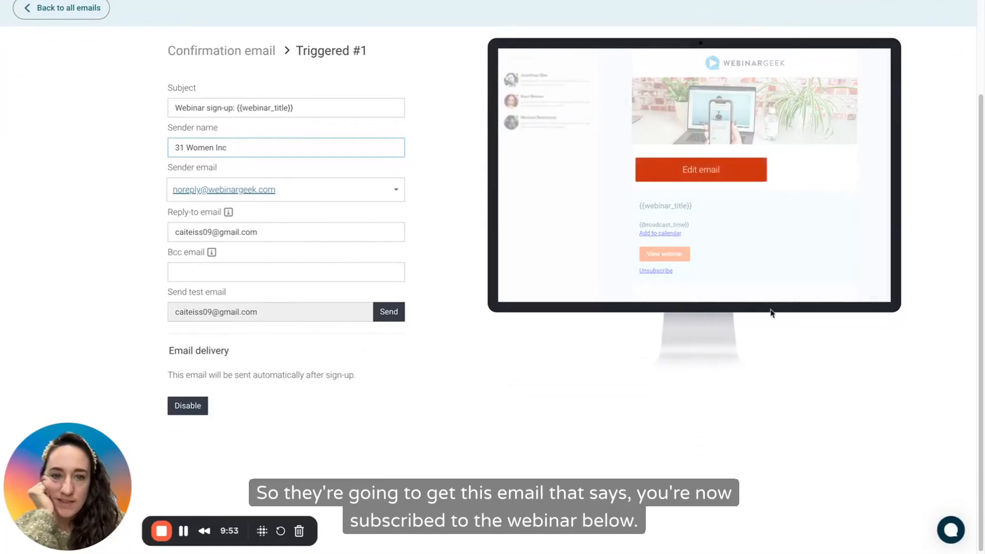
{"action": "mouse_move", "coordinate": [769, 248]}
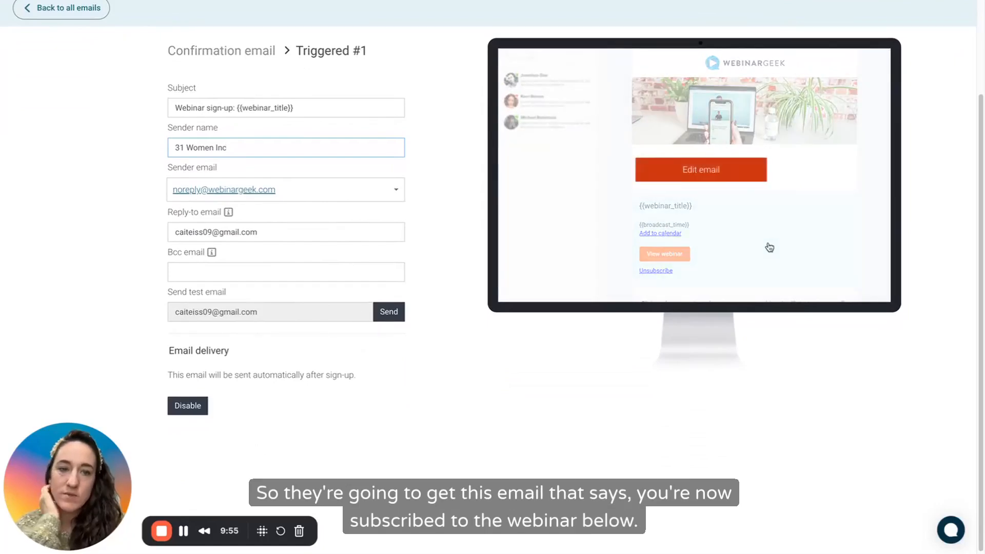
Add "We can't wait to have you join us." after the subscription sentence in the confirmation email's body, and close the email editor
{"action": "left_click", "coordinate": [662, 174]}
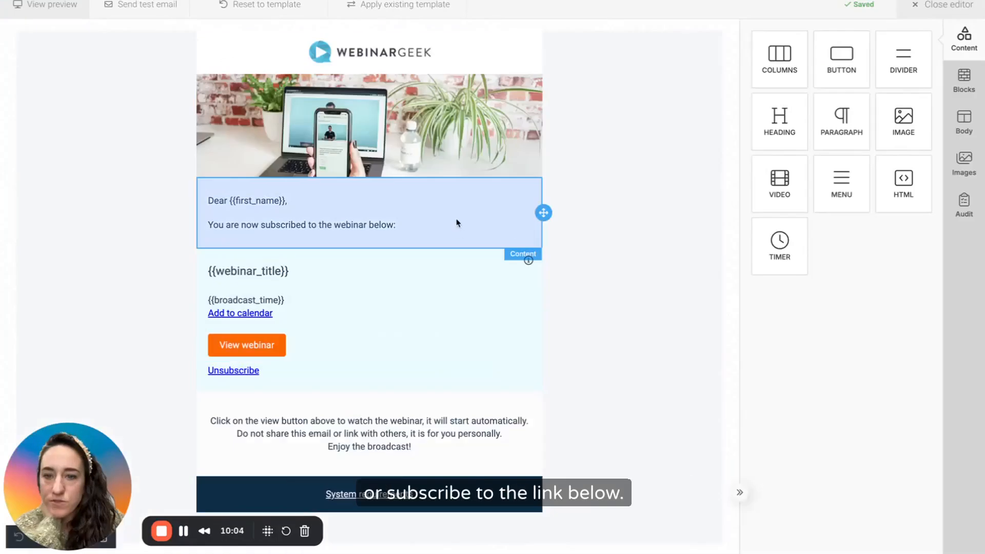
{"action": "left_click", "coordinate": [457, 223]}
{"action": "type", "text": "We can't wait to"}
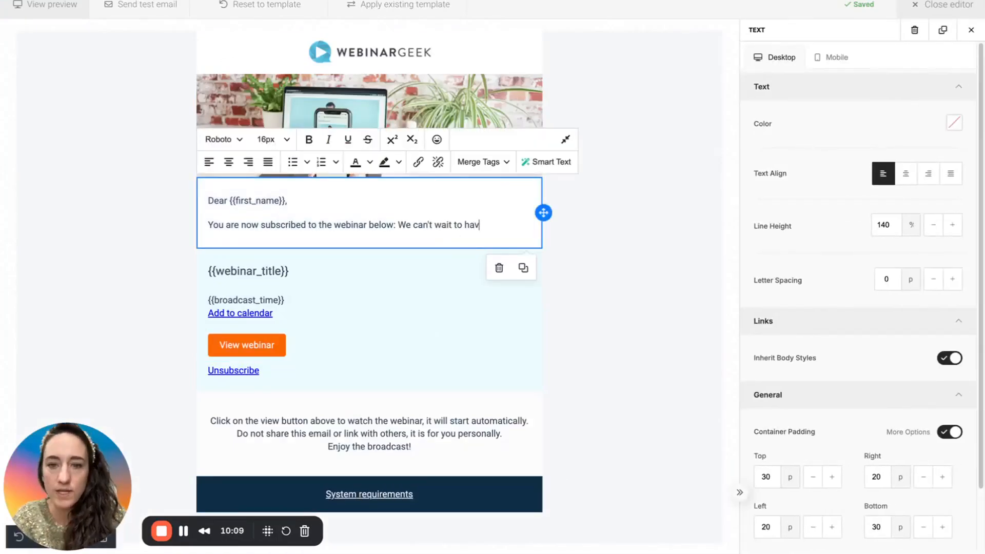
{"action": "type", "text": "have you"}
{"action": "type", "text": " join us."}
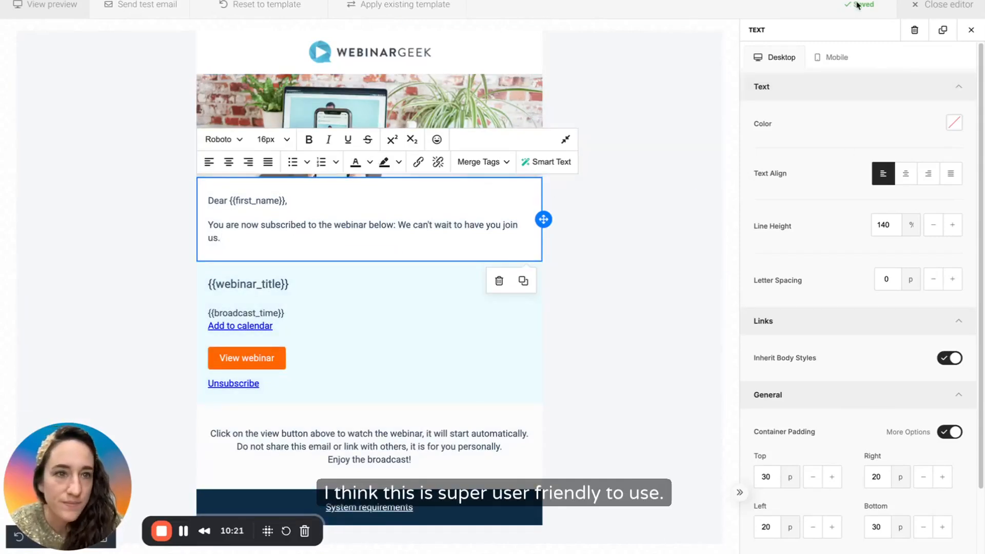
{"action": "left_click", "coordinate": [927, 6]}
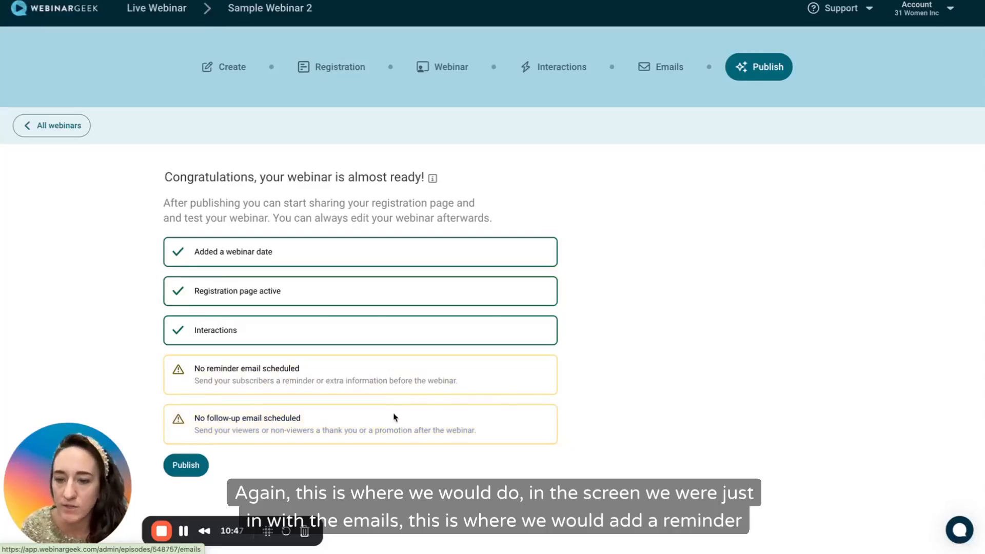
Publish the webinar and open its registration page link in a new browser tab
{"action": "left_click", "coordinate": [186, 465]}
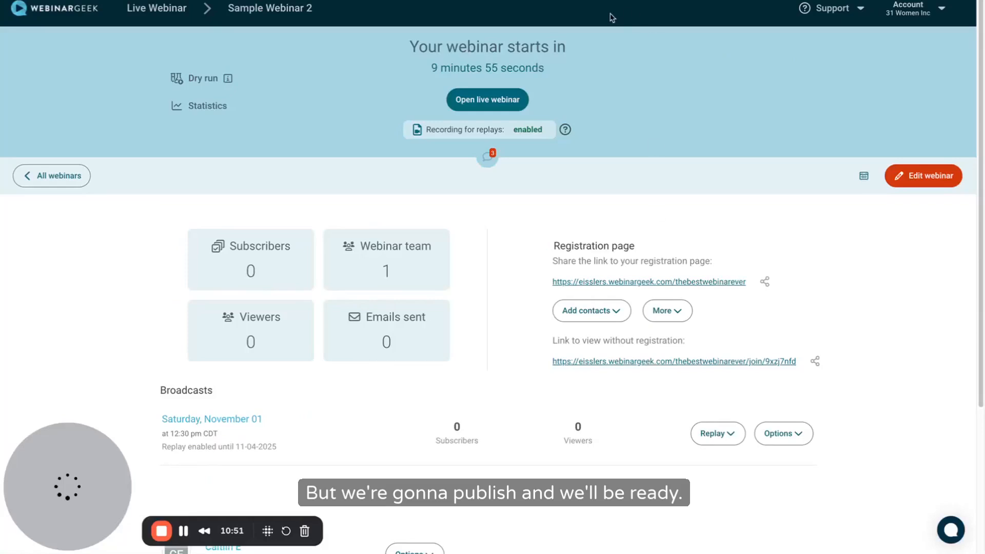
{"action": "scroll", "coordinate": [653, 117], "scroll_direction": "down", "scroll_amount": 1}
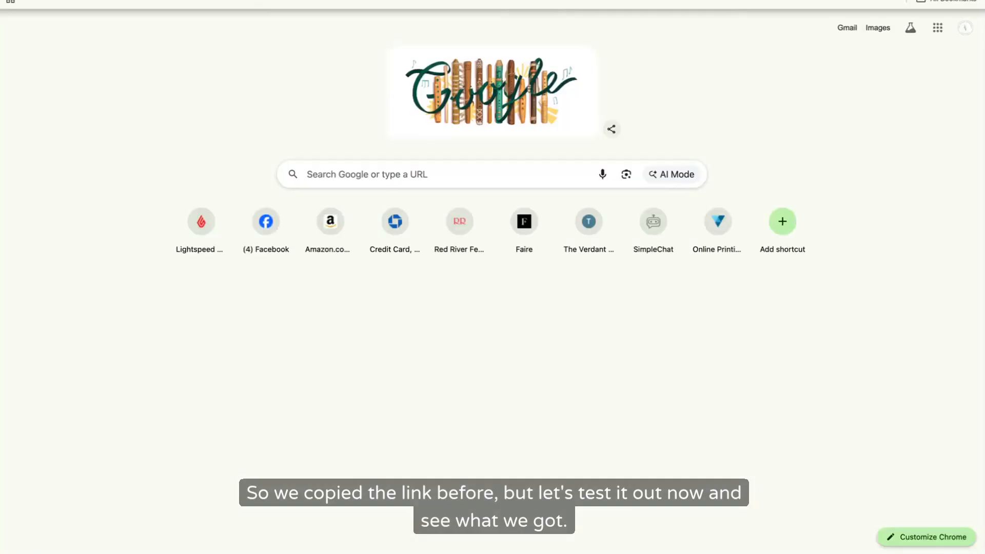
{"action": "type", "text": "https://eisslers.webinargeek.com/thebestwebinarever"}
{"action": "key", "text": "Return"}
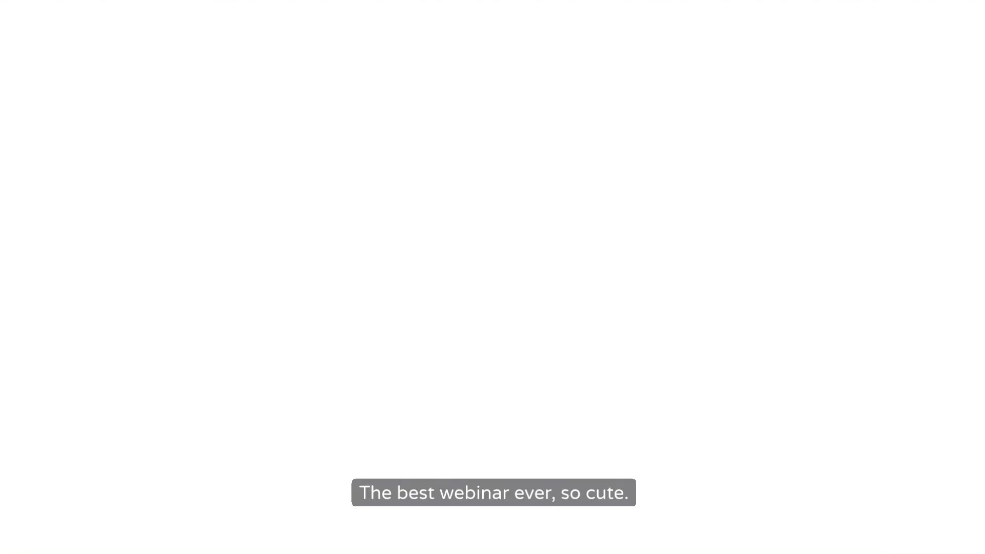
Review the published registration page, including its date, description, agenda and presenter section
{"action": "scroll", "coordinate": [576, 334], "scroll_direction": "down", "scroll_amount": 1}
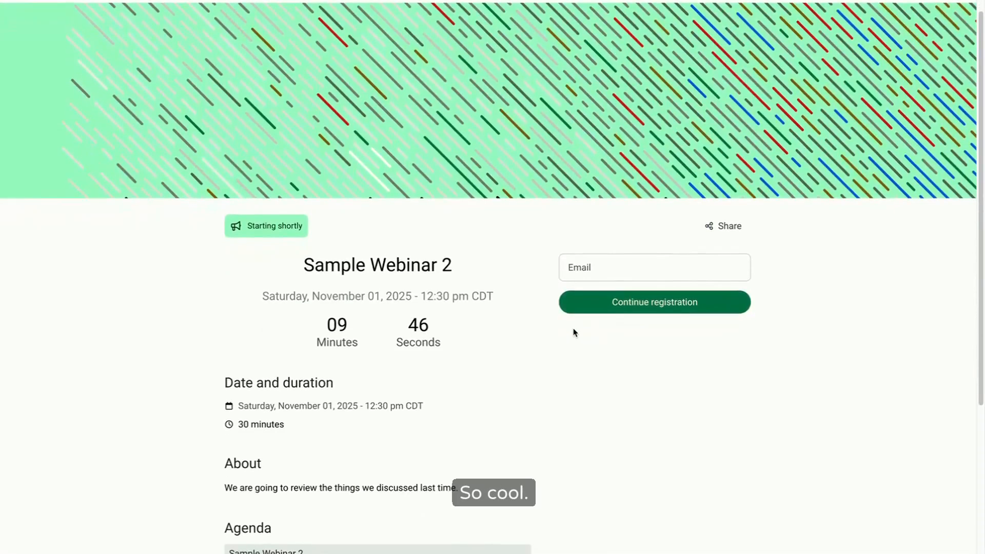
{"action": "scroll", "coordinate": [575, 332], "scroll_direction": "down", "scroll_amount": 4}
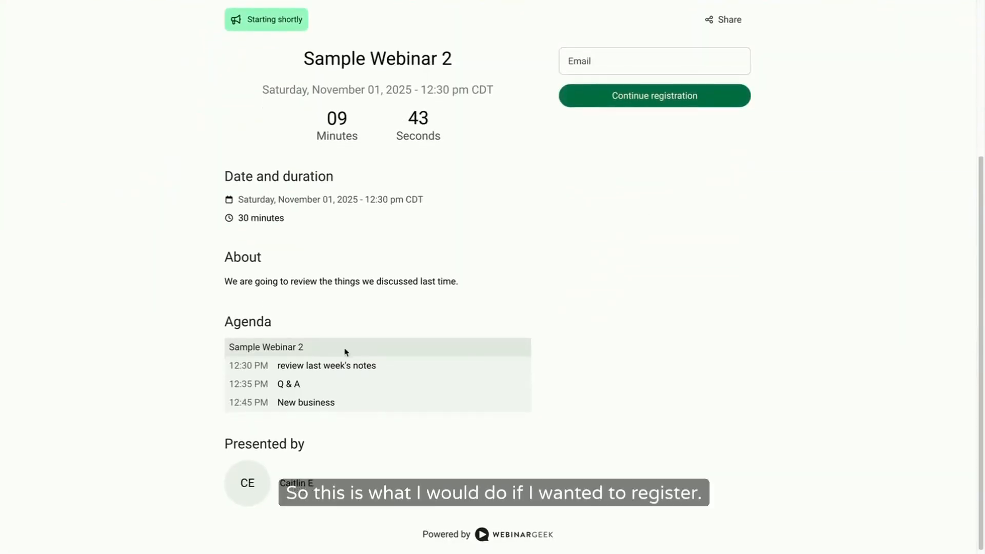
{"action": "left_click_drag", "start_coordinate": [285, 366], "coordinate": [411, 409]}
{"action": "left_click", "coordinate": [701, 378]}
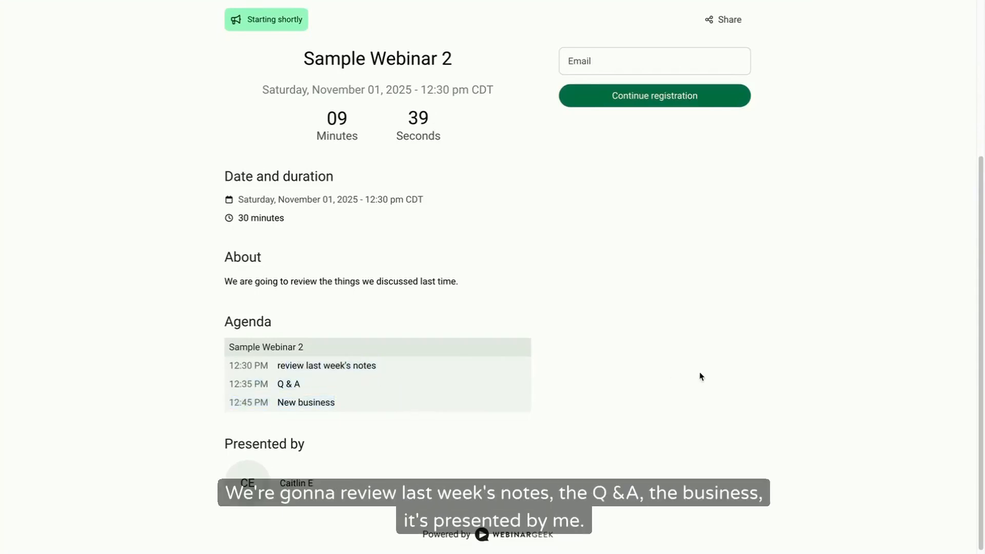
{"action": "scroll", "coordinate": [677, 385], "scroll_direction": "down", "scroll_amount": 1}
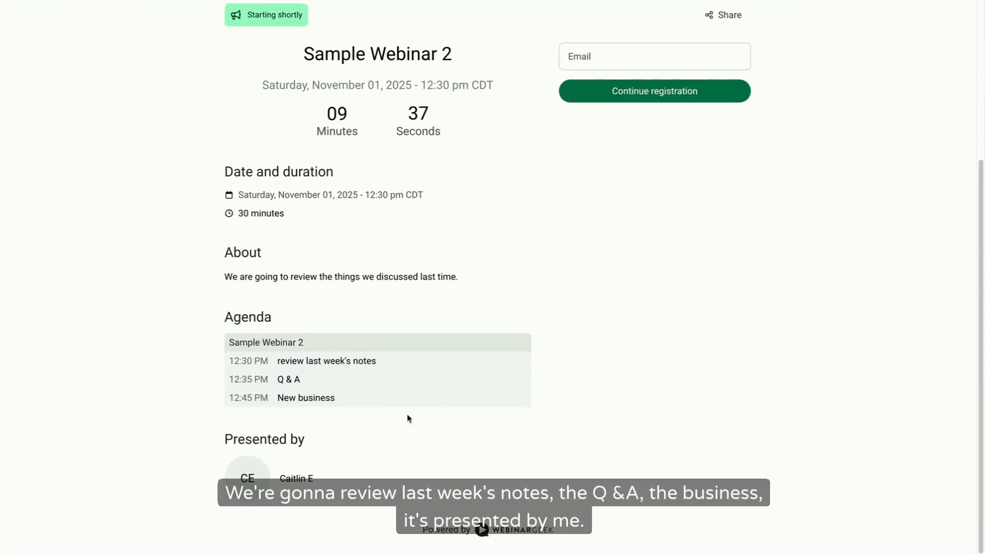
{"action": "scroll", "coordinate": [580, 349], "scroll_direction": "up", "scroll_amount": 2}
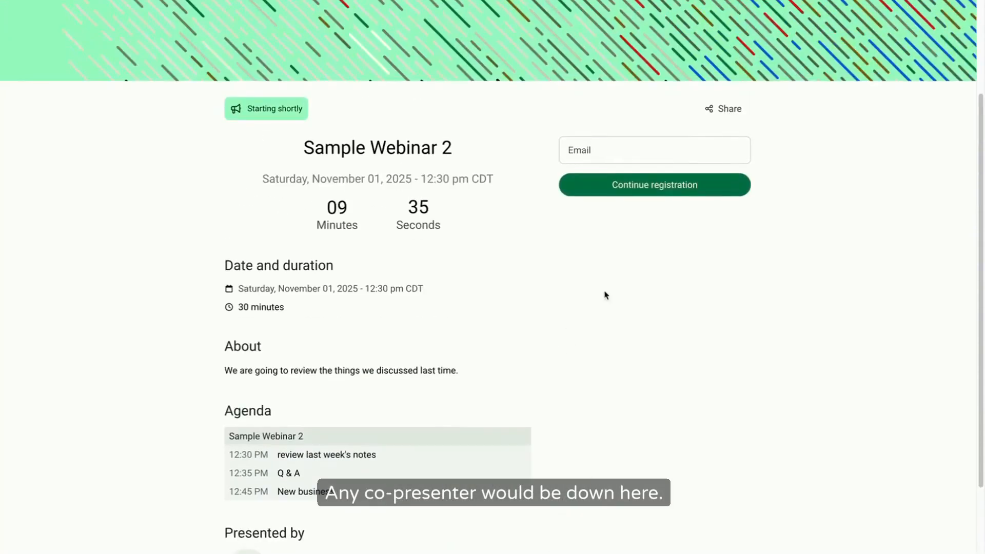
Register for the webinar with the attendee's email and first name, and go straight to the webinar's waiting page
{"action": "left_click", "coordinate": [624, 149]}
{"action": "left_click", "coordinate": [635, 183]}
{"action": "left_click", "coordinate": [622, 188]}
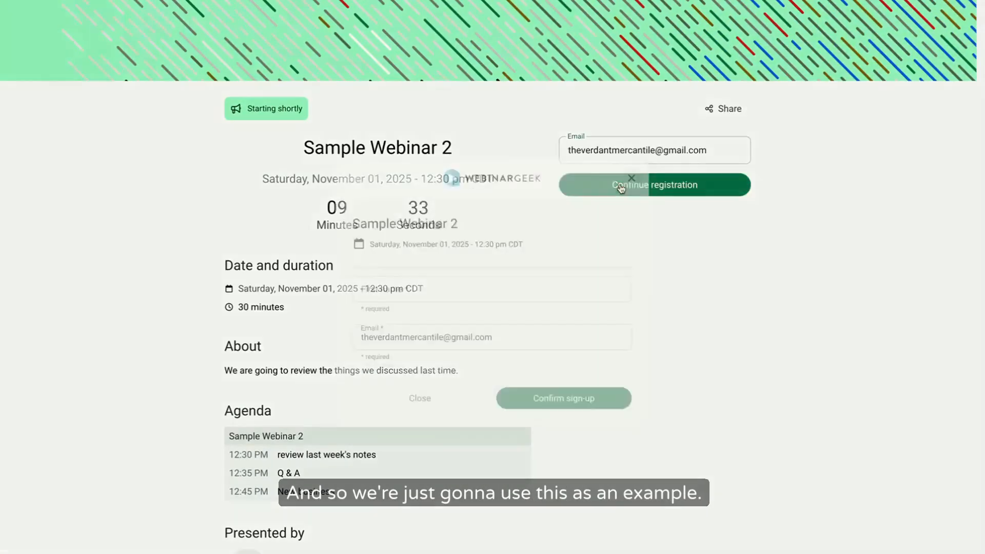
{"action": "left_click", "coordinate": [499, 274]}
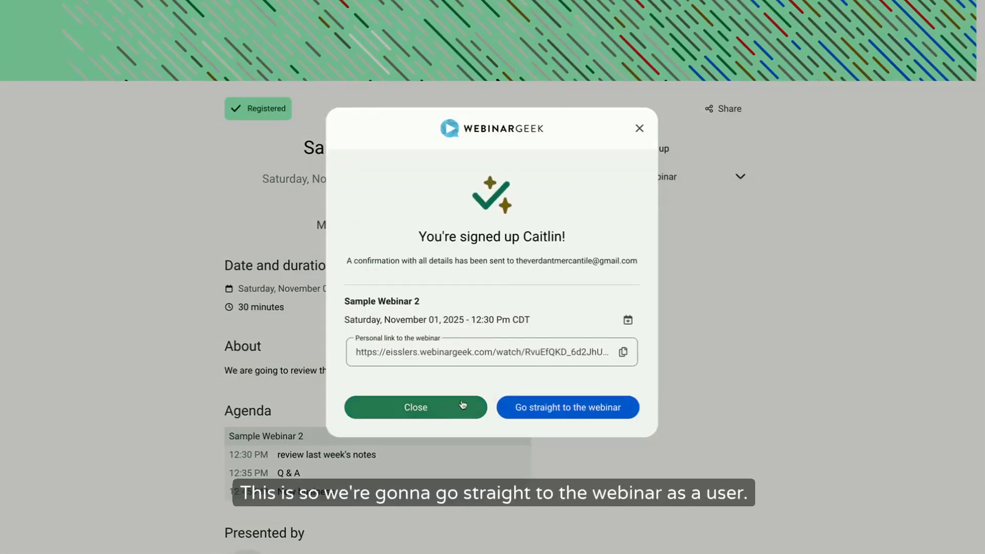
{"action": "left_click", "coordinate": [513, 410]}
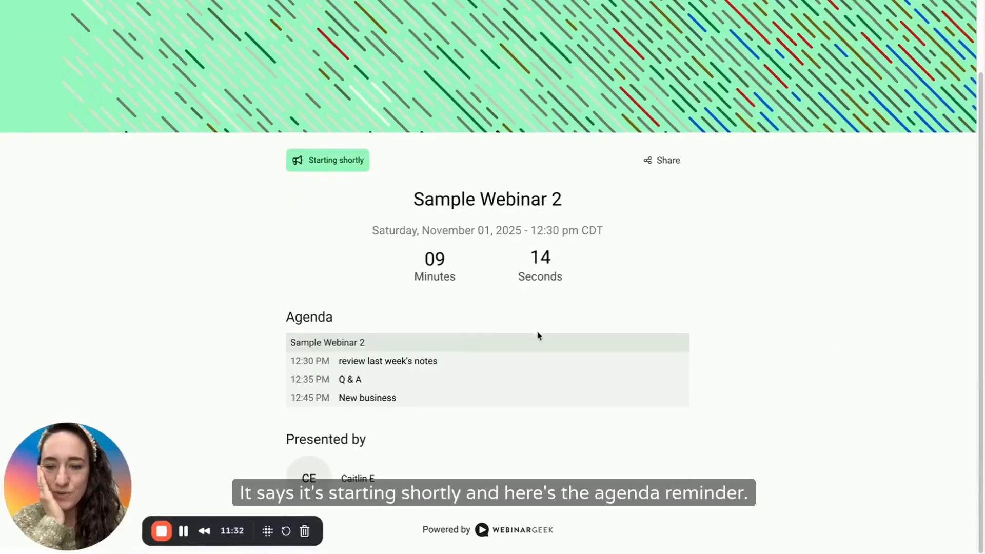
{"action": "scroll", "coordinate": [536, 349], "scroll_direction": "up", "scroll_amount": 2}
{"action": "scroll", "coordinate": [534, 358], "scroll_direction": "up", "scroll_amount": 1}
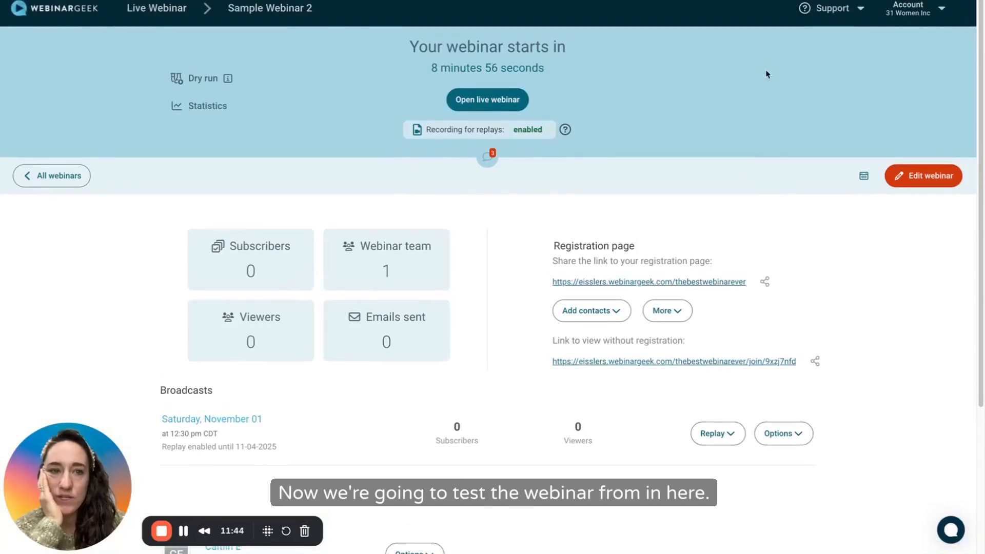
Enter the webinar's dry run as presenter from the webinar dashboard, and start the guided tour
{"action": "left_click", "coordinate": [208, 83]}
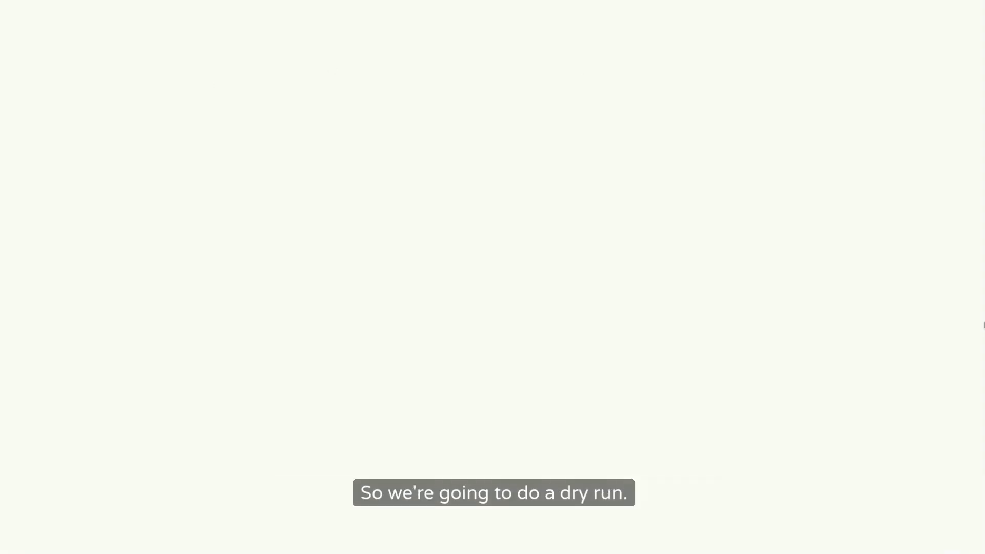
{"action": "left_click", "coordinate": [668, 291]}
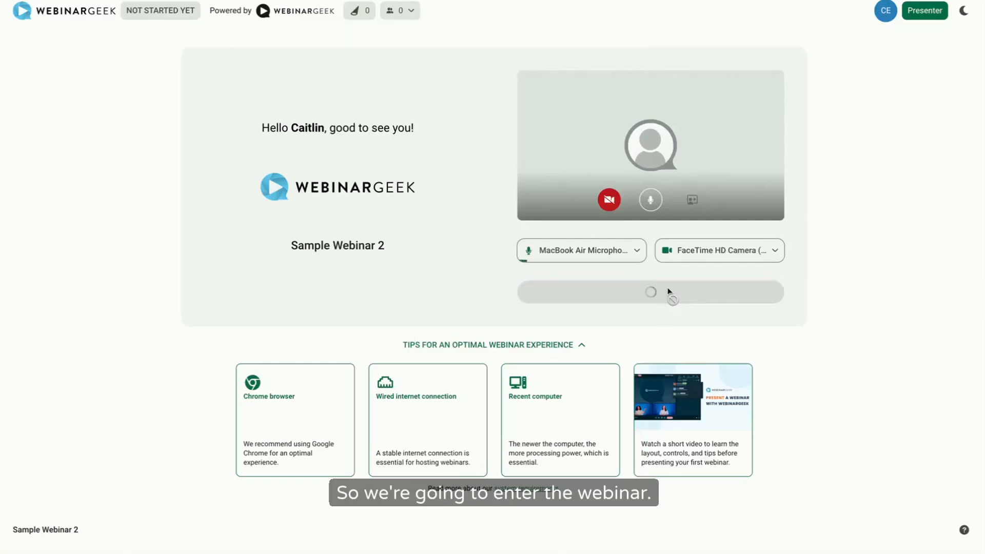
{"action": "left_click", "coordinate": [580, 360]}
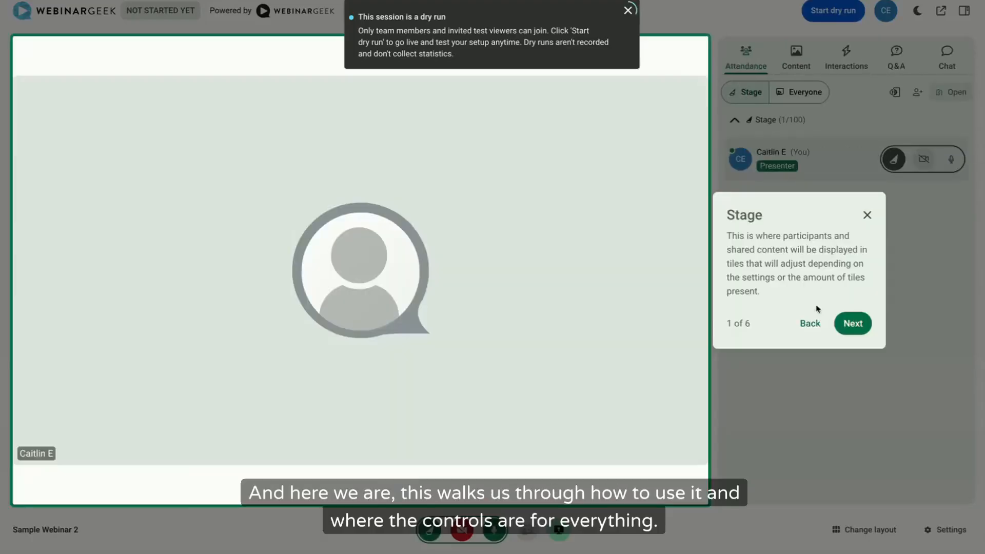
Go through the guided tour of the stage, controls, status bar, sidebar and settings to completion, and dismiss the dry run notice
{"action": "left_click", "coordinate": [864, 331]}
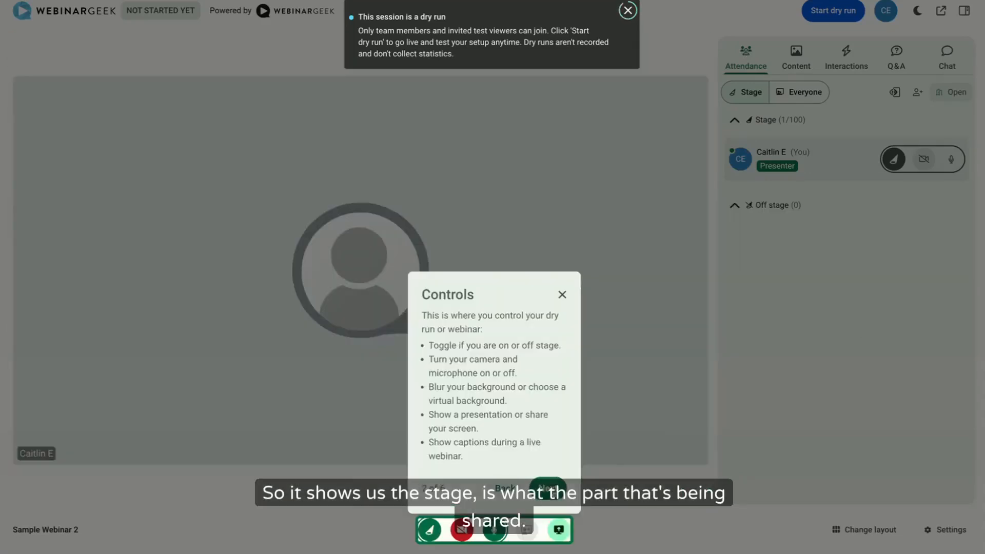
{"action": "left_click", "coordinate": [559, 499]}
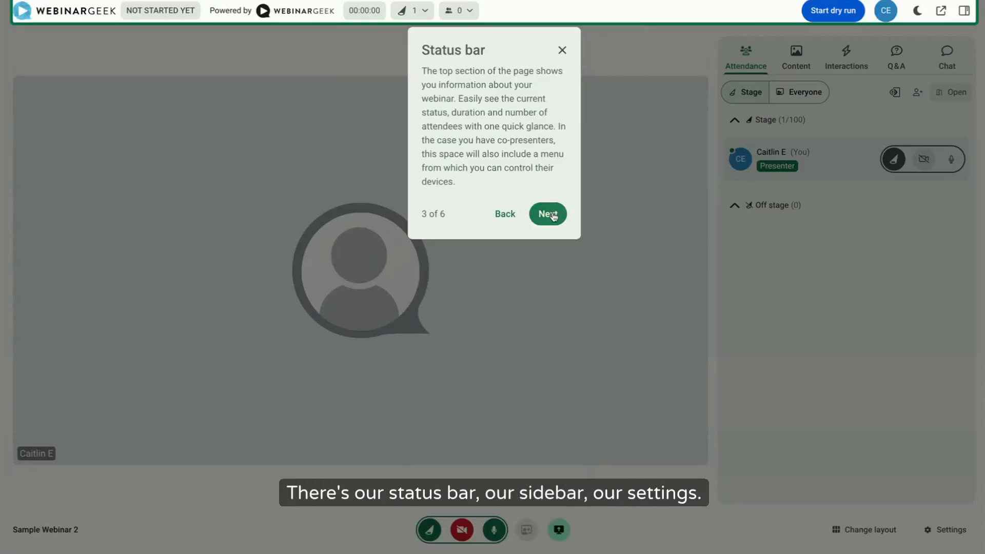
{"action": "left_click", "coordinate": [554, 217]}
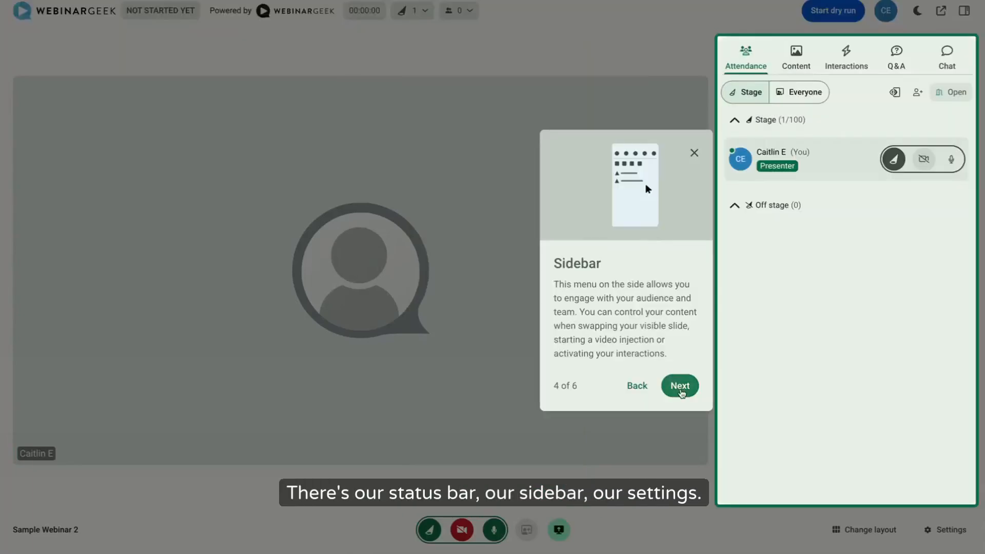
{"action": "left_click", "coordinate": [681, 388]}
{"action": "left_click", "coordinate": [951, 489]}
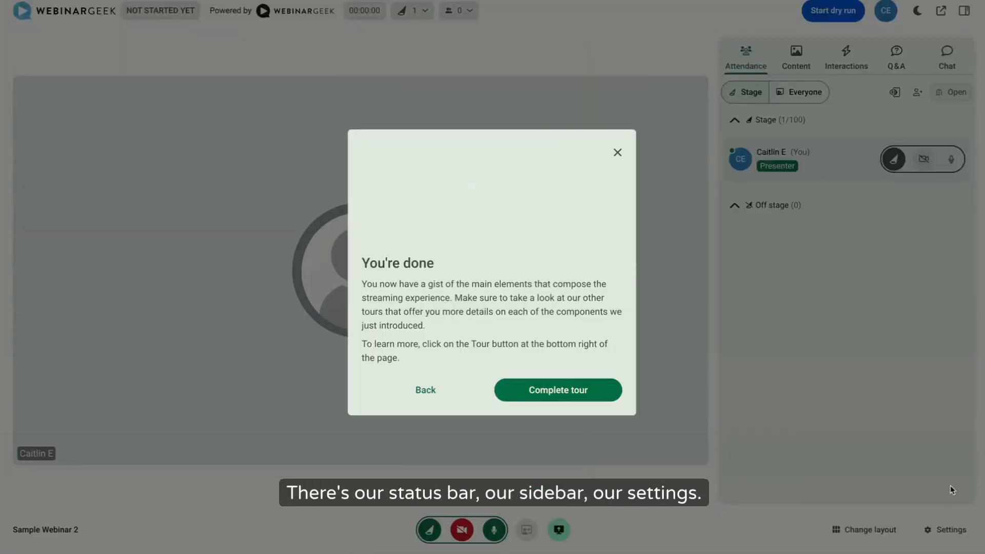
{"action": "left_click", "coordinate": [613, 396]}
{"action": "left_click", "coordinate": [493, 319]}
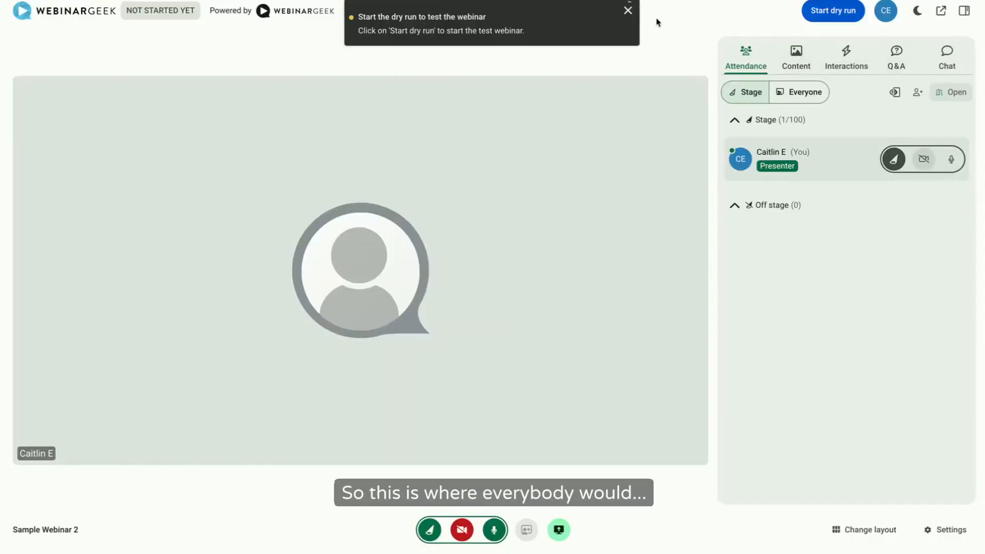
{"action": "left_click", "coordinate": [628, 12]}
{"action": "mouse_move", "coordinate": [464, 11]}
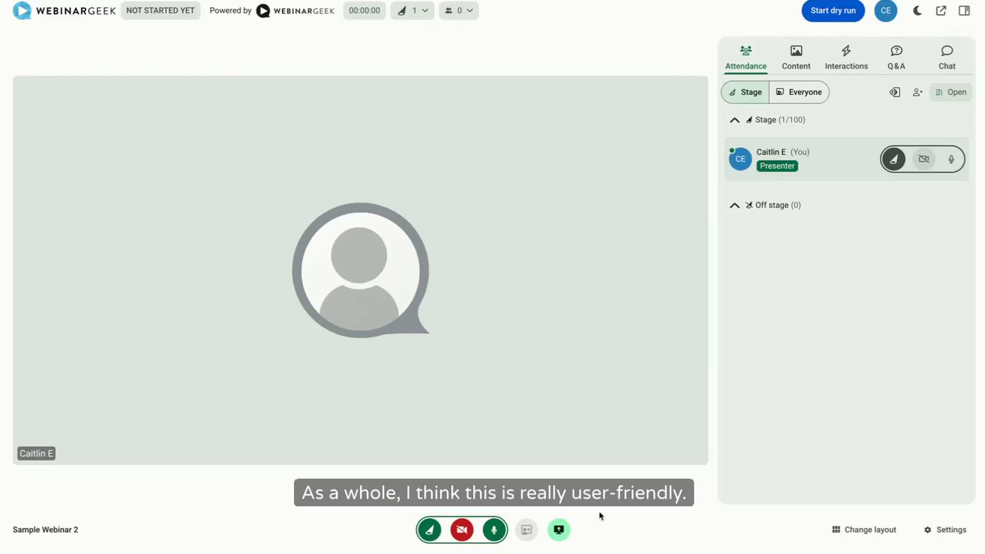
Change the stage to the Active Speaker Layout and open the dry run's attendee view
{"action": "left_click", "coordinate": [843, 536]}
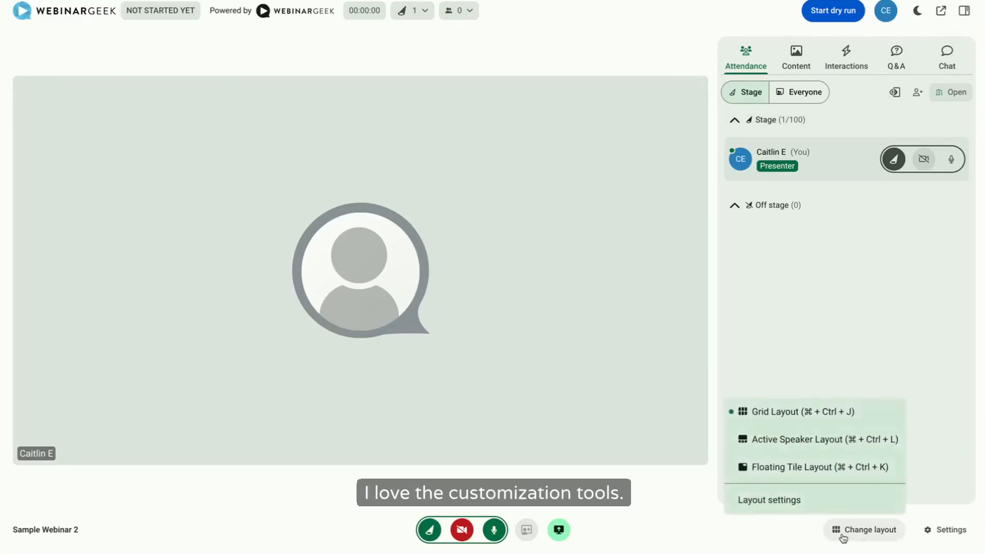
{"action": "left_click", "coordinate": [862, 443]}
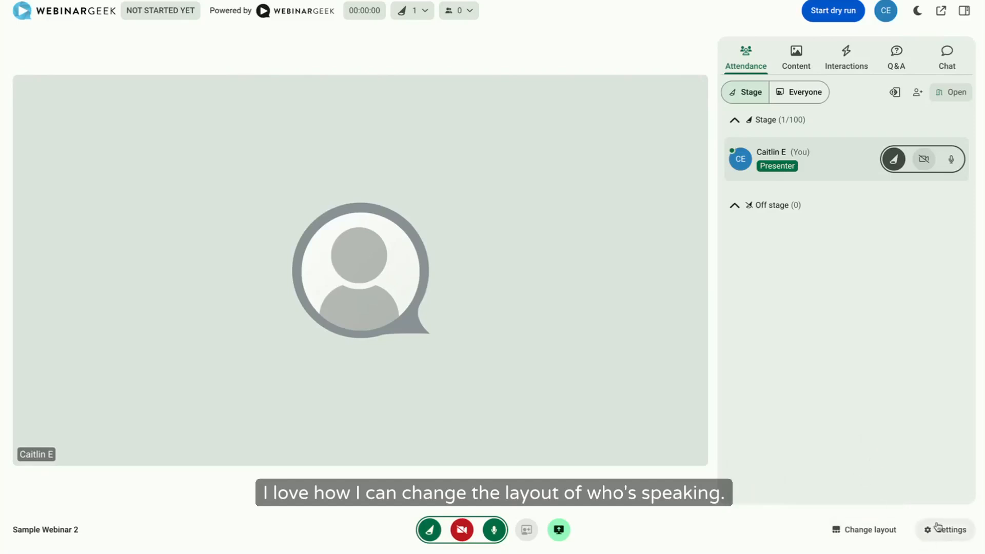
{"action": "left_click", "coordinate": [901, 96]}
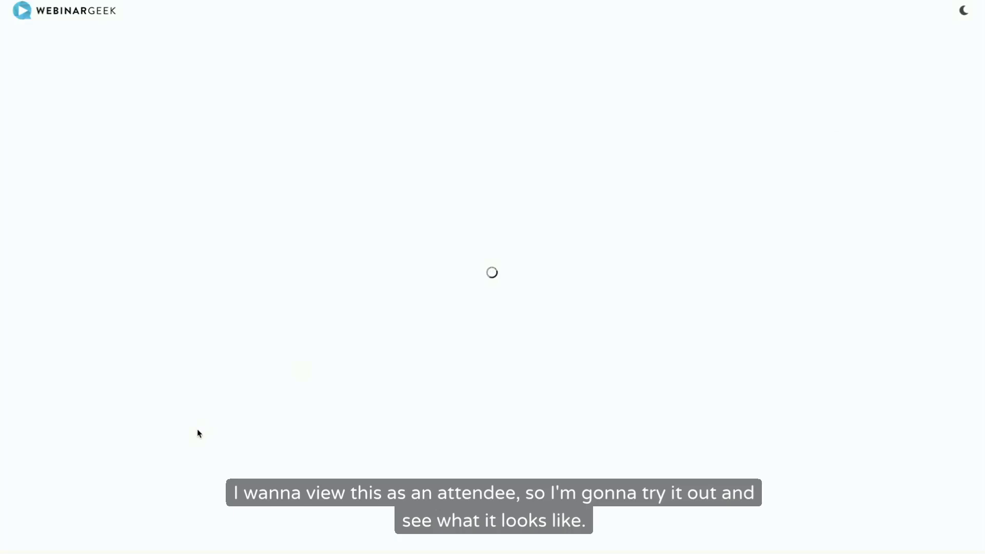